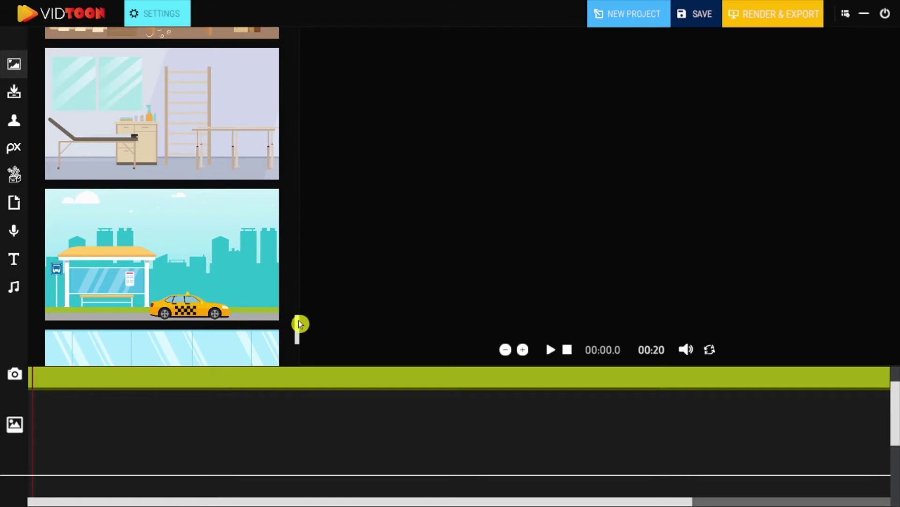
Add the bus stop and taxi background to the canvas, align it with the upper-left corner and enlarge it to fill the canvas.
{"action": "left_click_drag", "start_coordinate": [181, 246], "coordinate": [513, 209]}
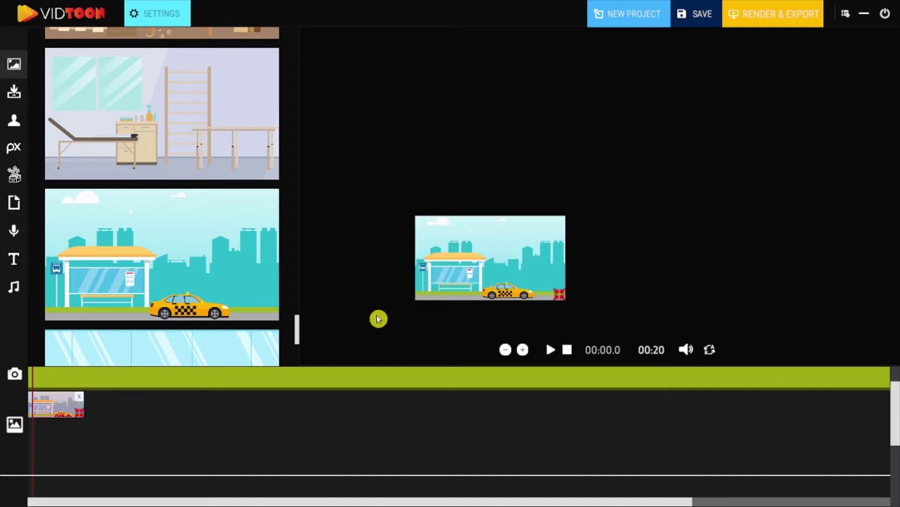
{"action": "left_click_drag", "start_coordinate": [466, 265], "coordinate": [346, 76]}
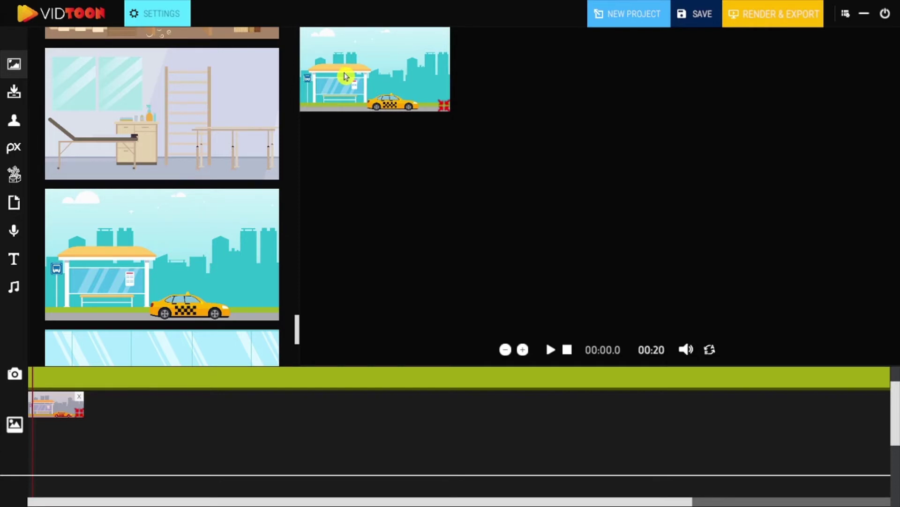
{"action": "left_click_drag", "start_coordinate": [444, 106], "coordinate": [898, 371]}
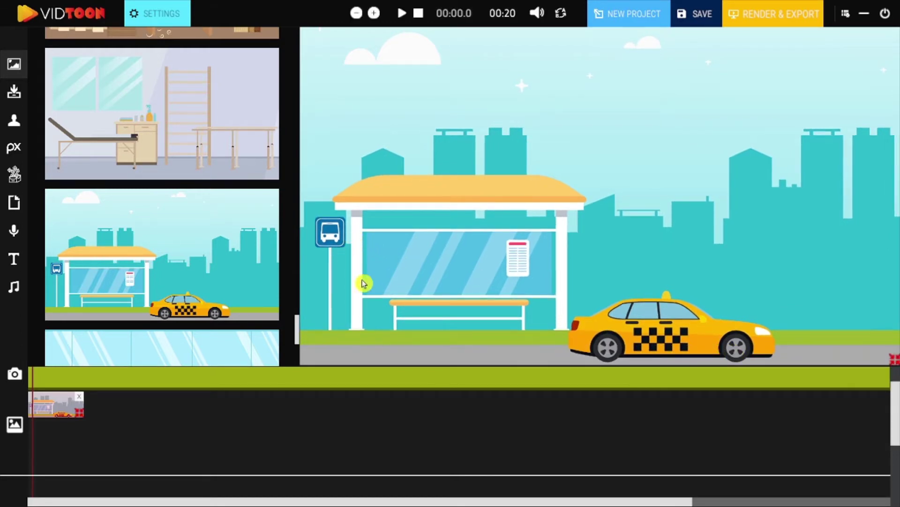
{"action": "left_click_drag", "start_coordinate": [895, 361], "coordinate": [896, 376]}
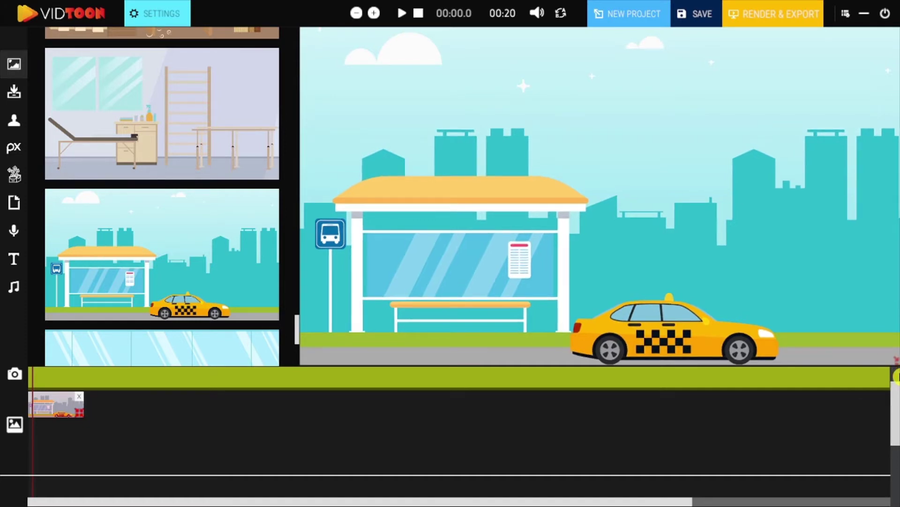
{"action": "left_click_drag", "start_coordinate": [897, 375], "coordinate": [893, 367]}
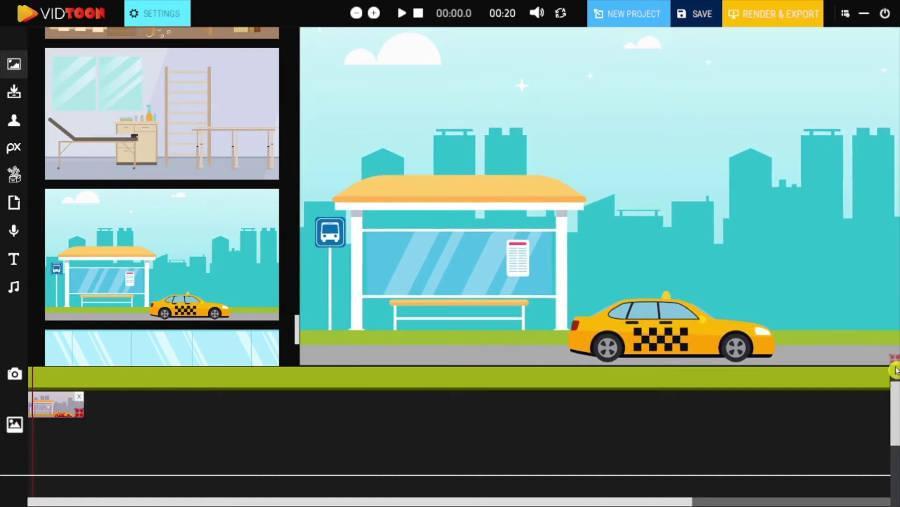
{"action": "left_click_drag", "start_coordinate": [792, 319], "coordinate": [830, 279]}
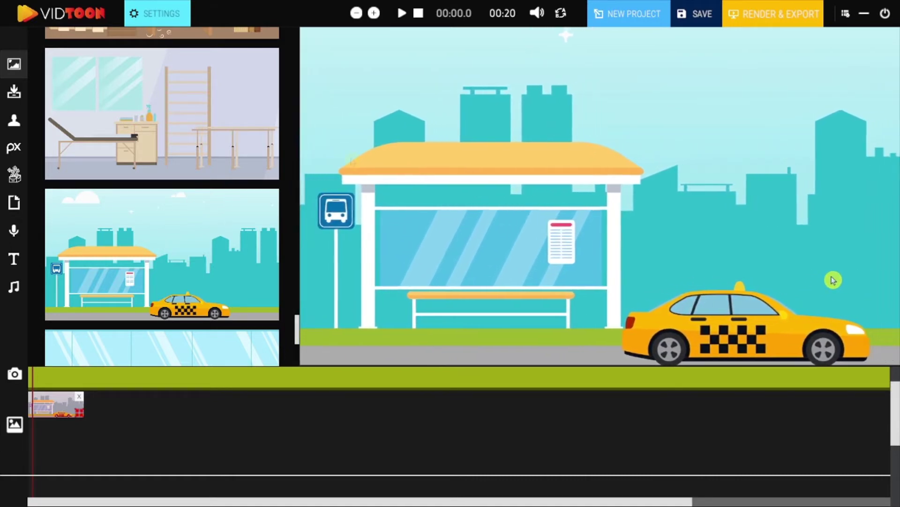
In the bus stop clip's settings, set the start time to 1.5 and edit the duration.
{"action": "left_click", "coordinate": [163, 18]}
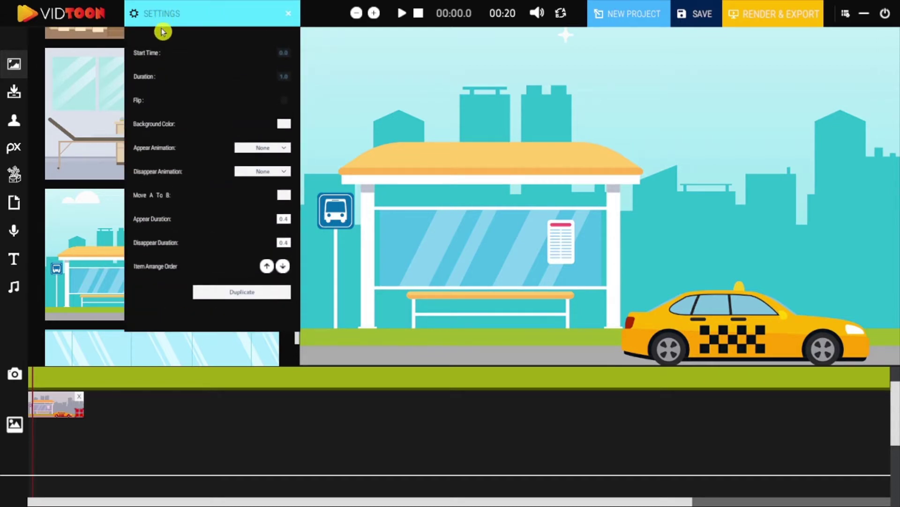
{"action": "left_click", "coordinate": [289, 14]}
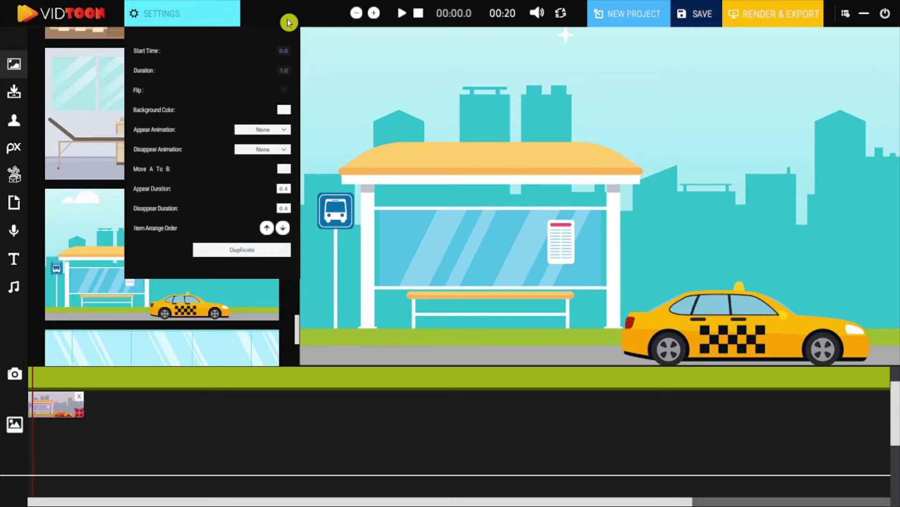
{"action": "left_click_drag", "start_coordinate": [71, 396], "coordinate": [57, 405]}
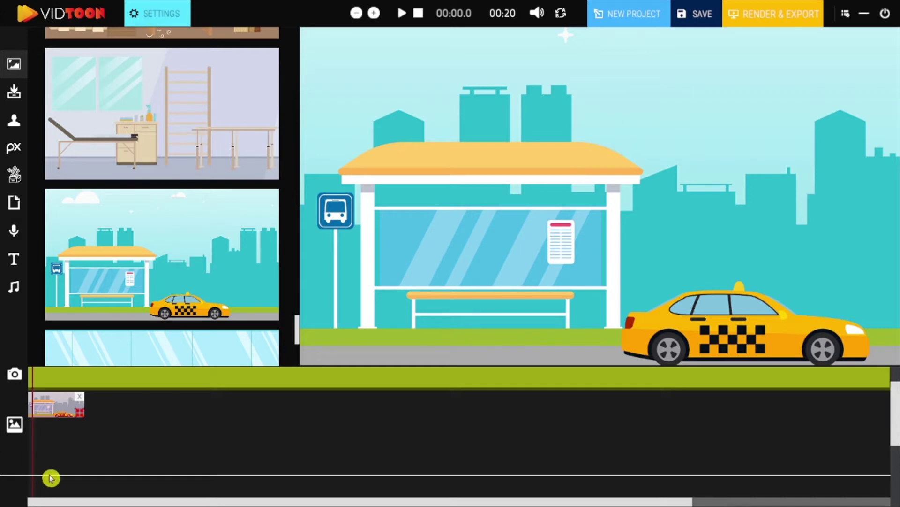
{"action": "left_click", "coordinate": [149, 12]}
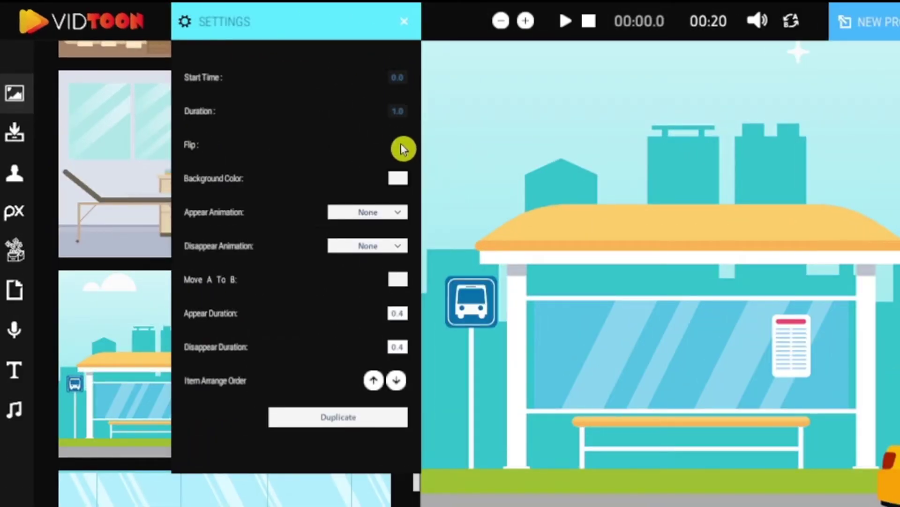
{"action": "left_click", "coordinate": [396, 77]}
{"action": "key", "text": "BackSpace"}
{"action": "type", "text": "5"}
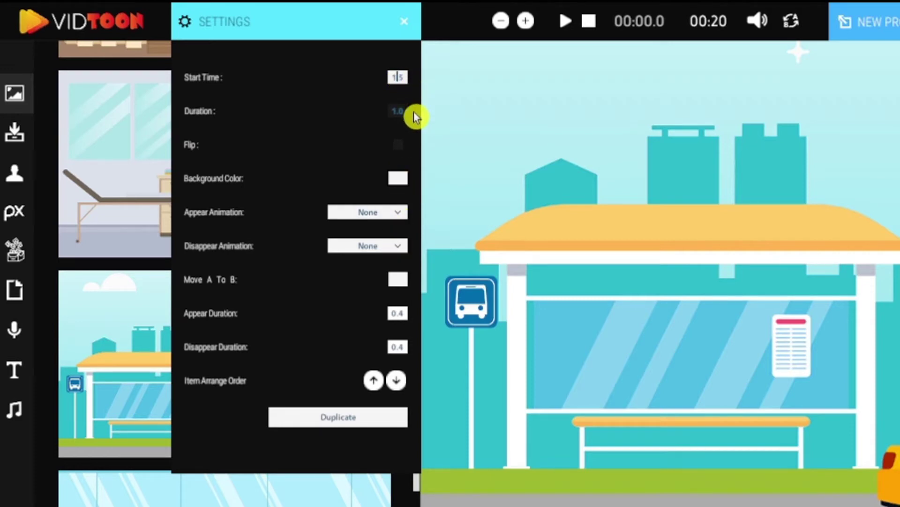
{"action": "type", "text": "1."}
{"action": "left_click", "coordinate": [404, 114]}
{"action": "left_click", "coordinate": [402, 115]}
{"action": "key", "text": "BackSpace"}
{"action": "type", "text": "2"}
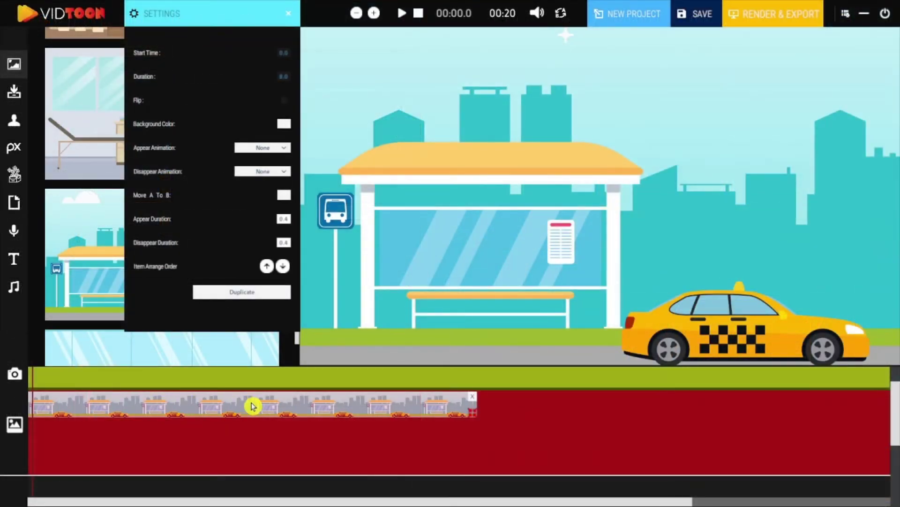
Shift the bus stop clip back to the start of the timeline and stretch its end to lengthen it.
{"action": "left_click", "coordinate": [177, 404]}
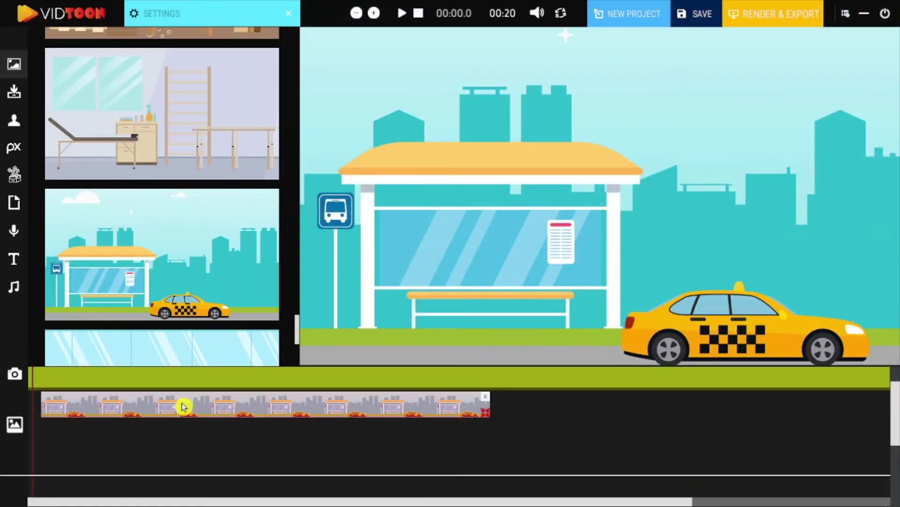
{"action": "left_click_drag", "start_coordinate": [258, 408], "coordinate": [178, 411]}
{"action": "left_click_drag", "start_coordinate": [474, 417], "coordinate": [572, 407]}
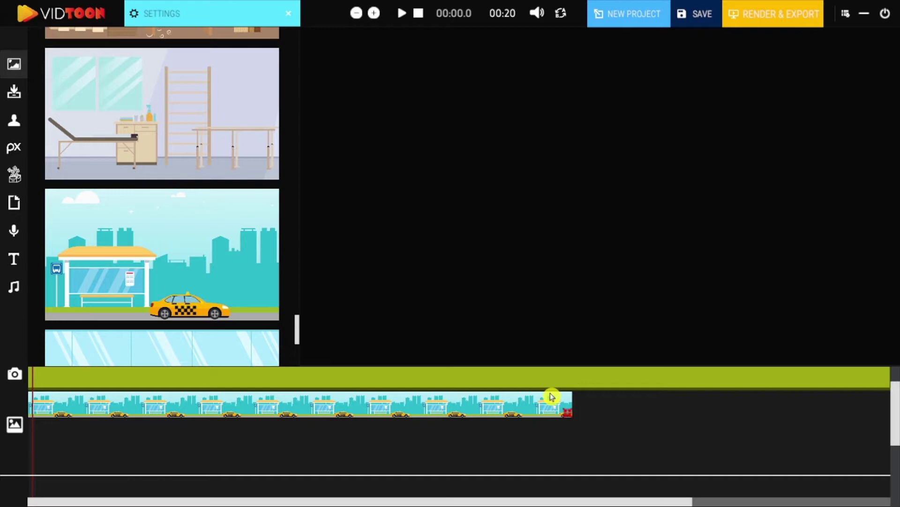
Replace the timeline clip with a fresh copy of the bus stop background lasting about 9.6 seconds.
{"action": "left_click", "coordinate": [565, 402]}
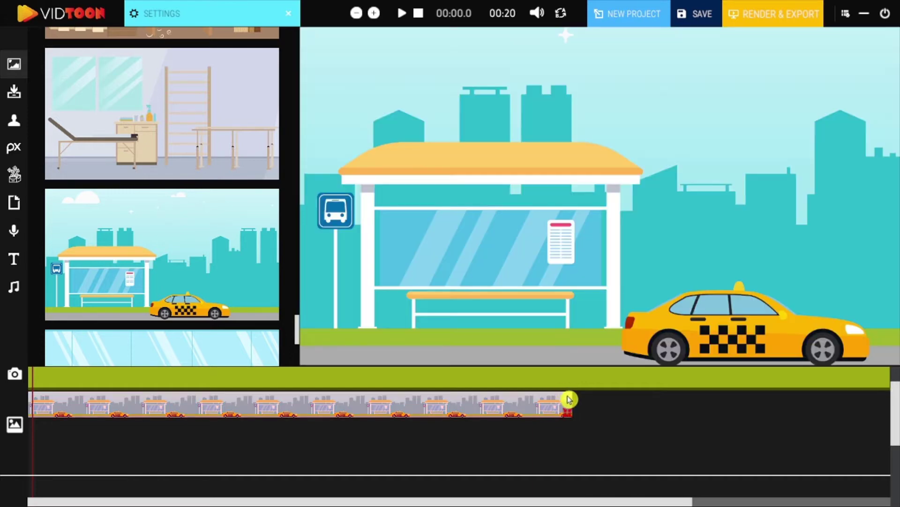
{"action": "key", "text": "Delete"}
{"action": "left_click_drag", "start_coordinate": [169, 244], "coordinate": [84, 415]}
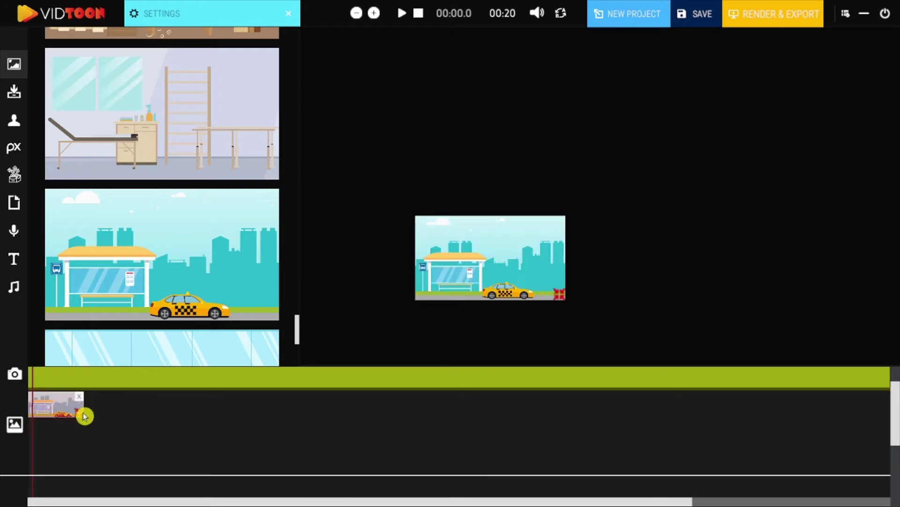
{"action": "left_click", "coordinate": [426, 417]}
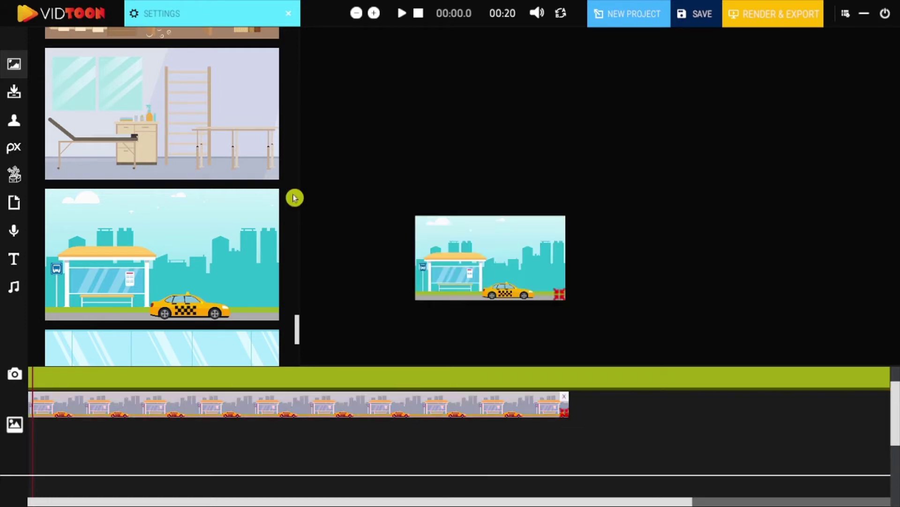
Move the bus stop image toward the upper middle of the canvas and toggle its Flip setting on and off.
{"action": "left_click", "coordinate": [257, 15]}
{"action": "left_click_drag", "start_coordinate": [521, 267], "coordinate": [581, 172]}
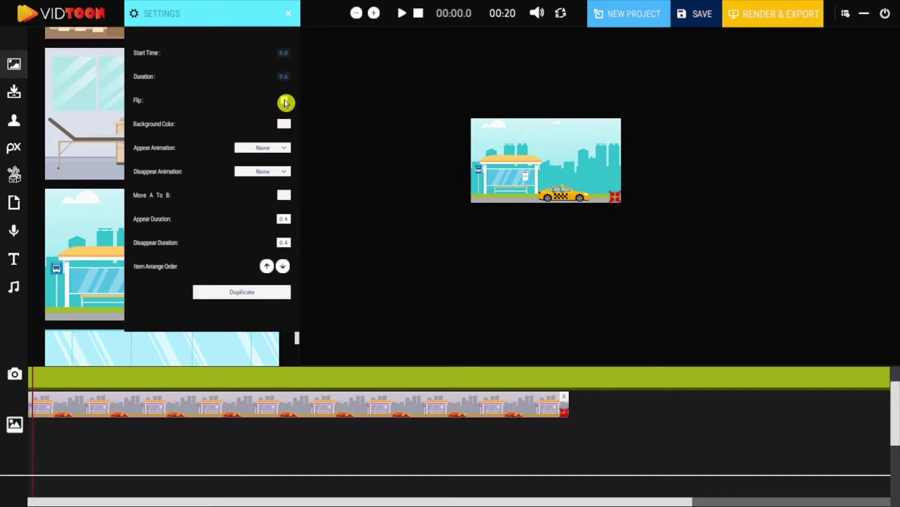
{"action": "left_click", "coordinate": [286, 102]}
{"action": "left_click", "coordinate": [285, 102]}
{"action": "left_click", "coordinate": [285, 102]}
{"action": "left_click", "coordinate": [285, 102]}
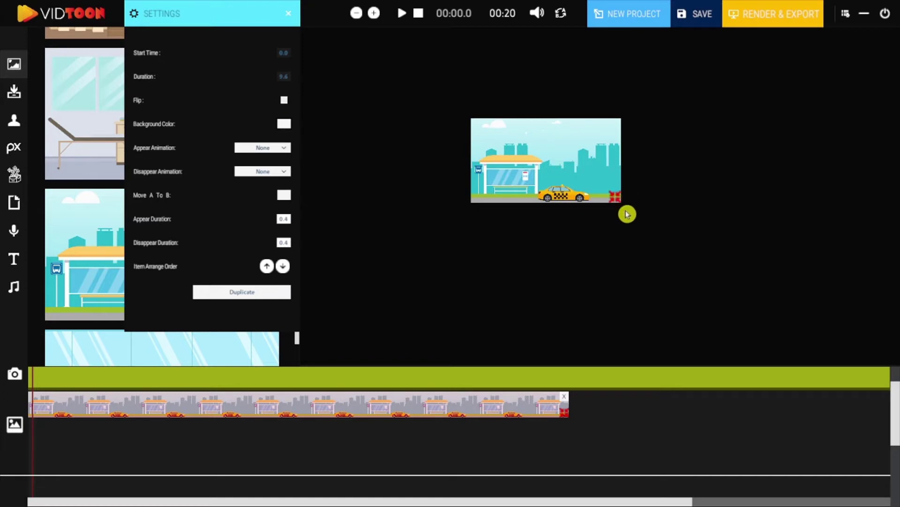
Enlarge the bus stop image on the canvas and set its background color to dark red #A02020.
{"action": "left_click_drag", "start_coordinate": [617, 199], "coordinate": [717, 266]}
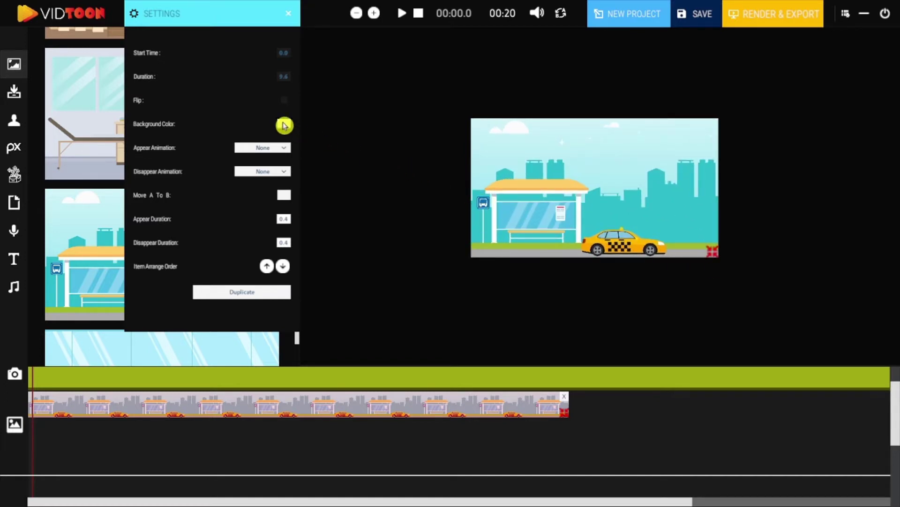
{"action": "left_click", "coordinate": [285, 125]}
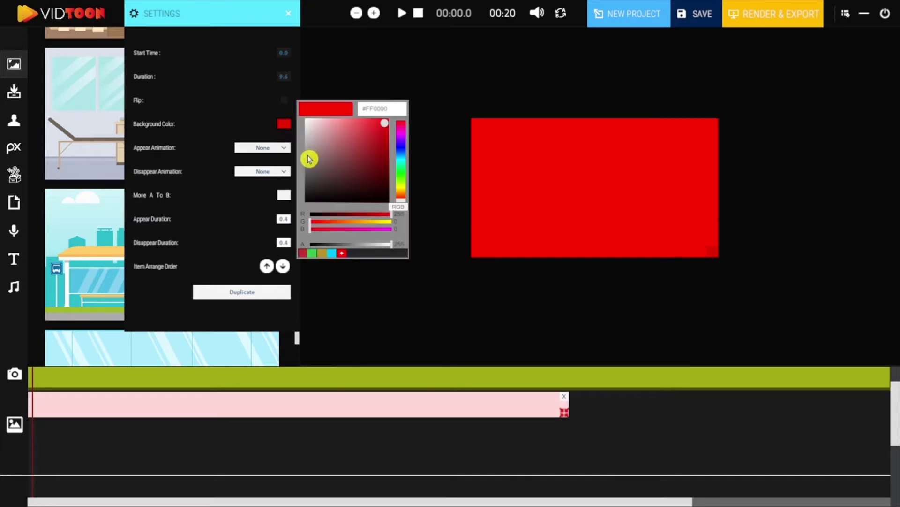
{"action": "left_click_drag", "start_coordinate": [384, 129], "coordinate": [375, 153]}
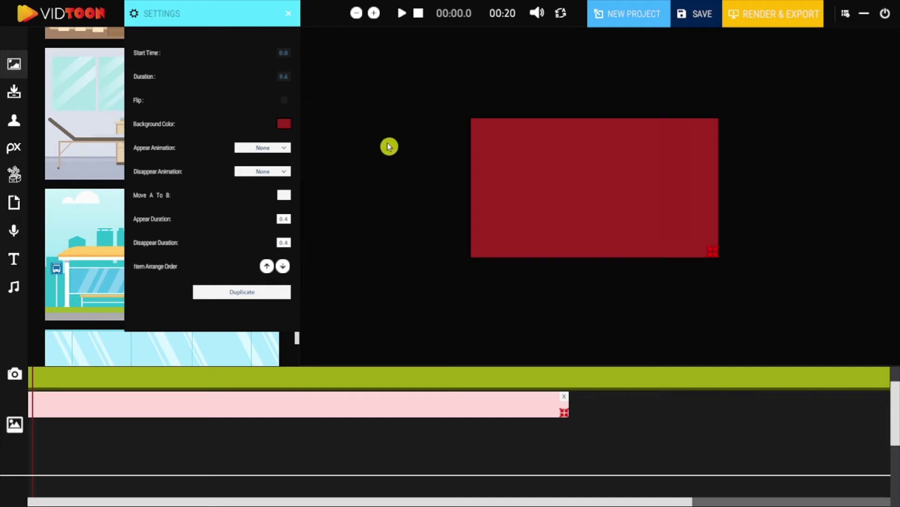
Darken the background color to a deep red and shift its hue to dark purple.
{"action": "left_click", "coordinate": [284, 125]}
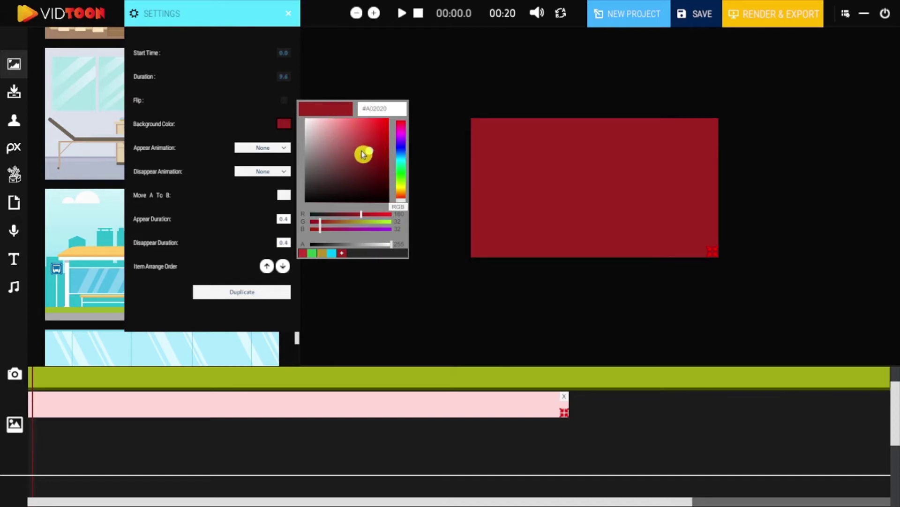
{"action": "left_click", "coordinate": [368, 151]}
{"action": "left_click", "coordinate": [284, 124]}
{"action": "left_click_drag", "start_coordinate": [370, 155], "coordinate": [385, 172]}
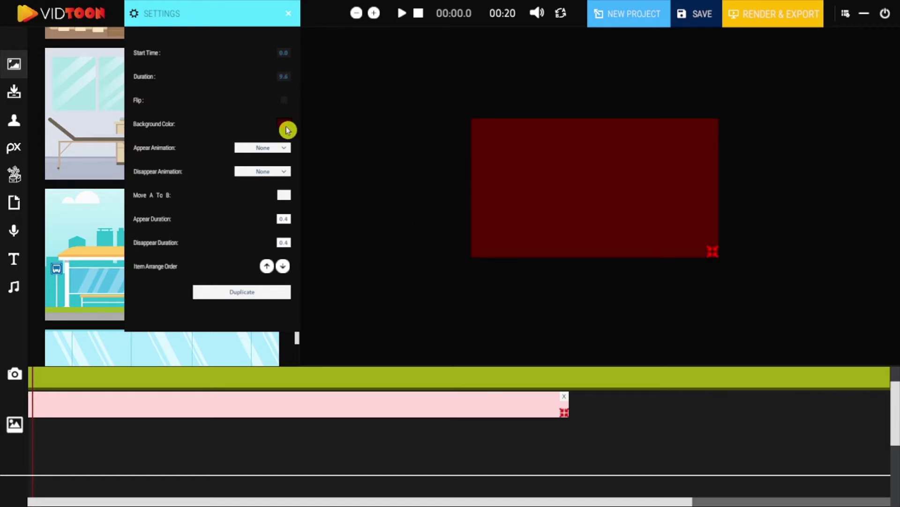
{"action": "left_click", "coordinate": [285, 125]}
{"action": "left_click_drag", "start_coordinate": [400, 198], "coordinate": [404, 127]}
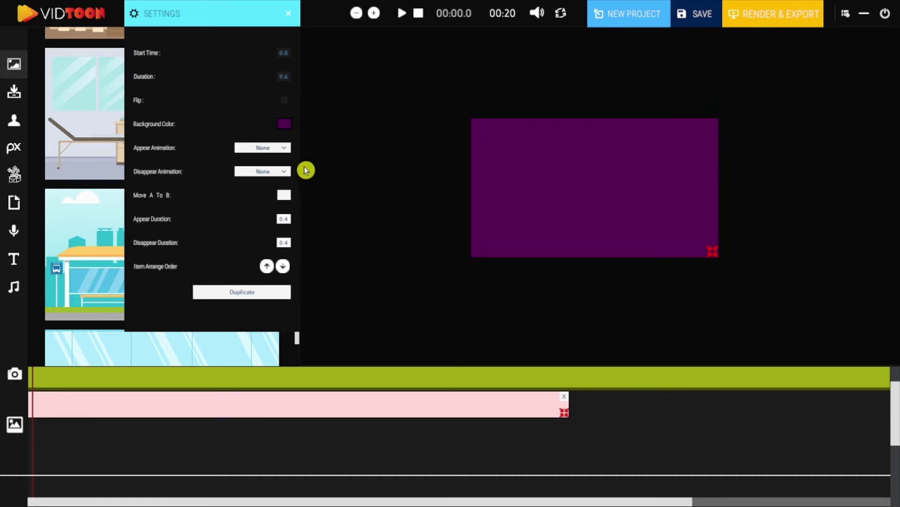
Switch the background color picker's sliders back and forth between RGB and HSV modes.
{"action": "left_click", "coordinate": [284, 124]}
{"action": "left_click", "coordinate": [397, 207]}
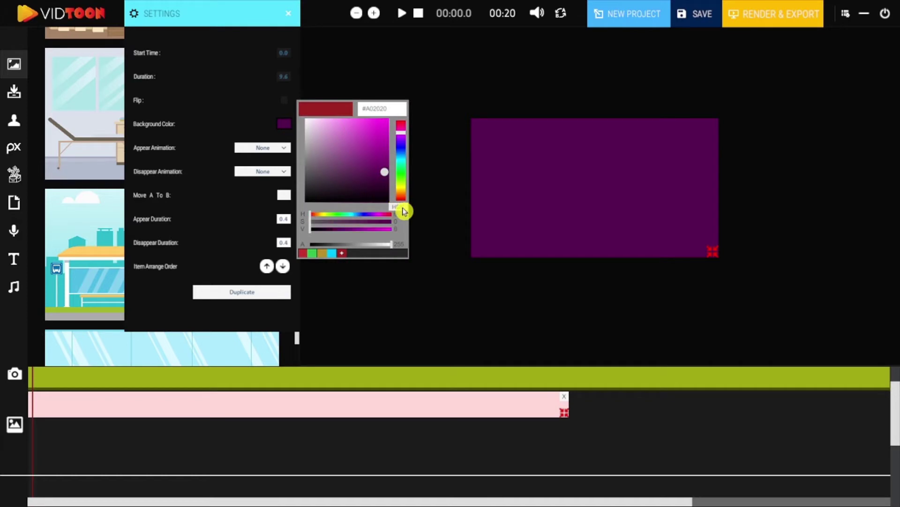
{"action": "left_click", "coordinate": [397, 207]}
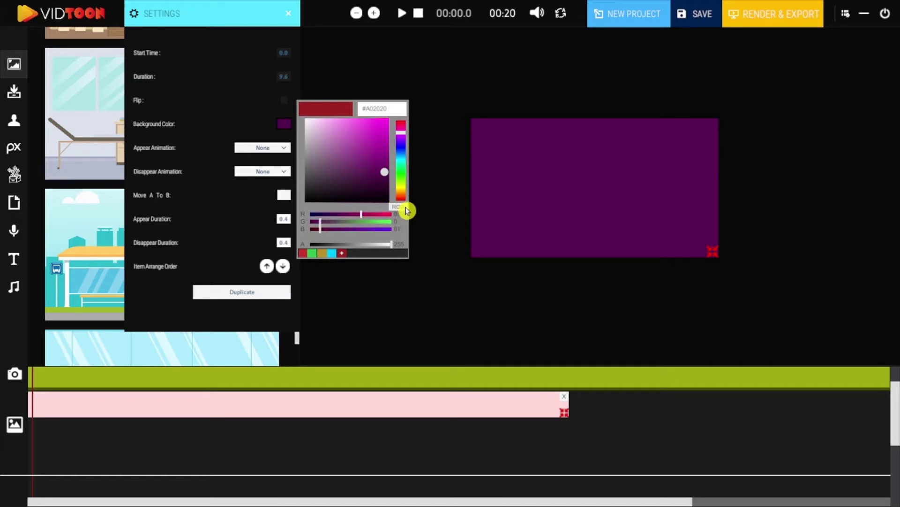
{"action": "left_click", "coordinate": [406, 210]}
{"action": "left_click", "coordinate": [407, 211]}
{"action": "left_click", "coordinate": [406, 211]}
{"action": "left_click", "coordinate": [403, 211]}
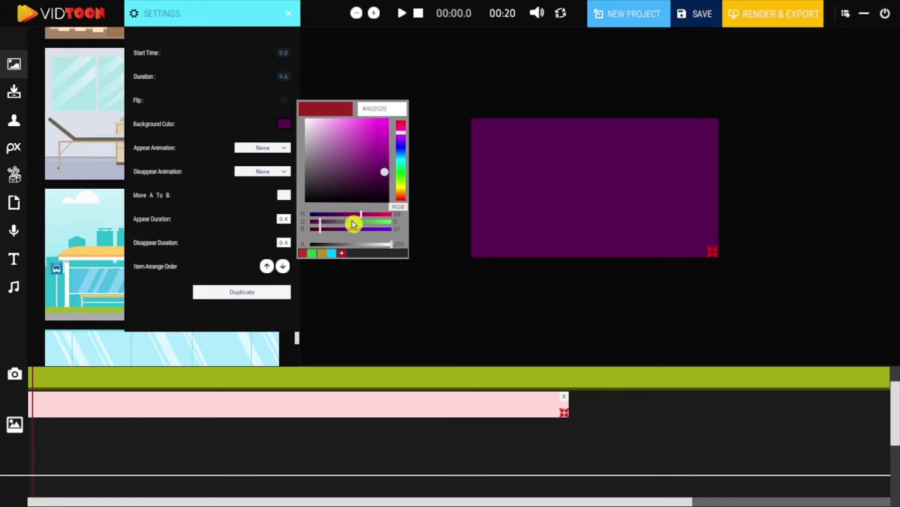
Set the background color with hex code 478645, and replace it with the cyan preset swatch.
{"action": "left_click", "coordinate": [394, 110]}
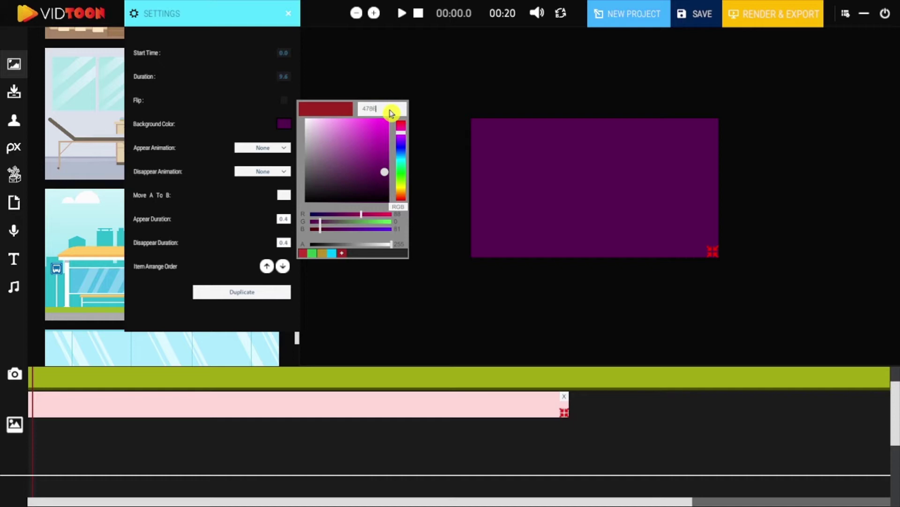
{"action": "key", "text": "Return"}
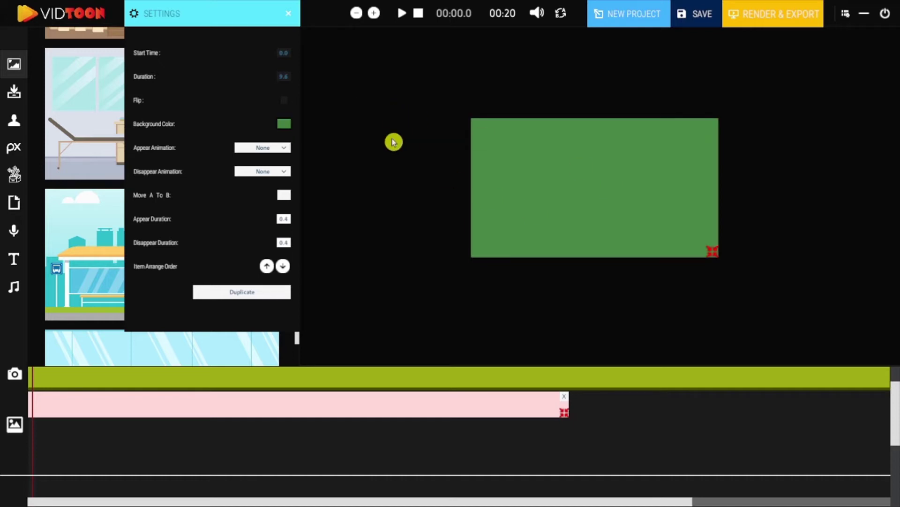
{"action": "left_click", "coordinate": [284, 123]}
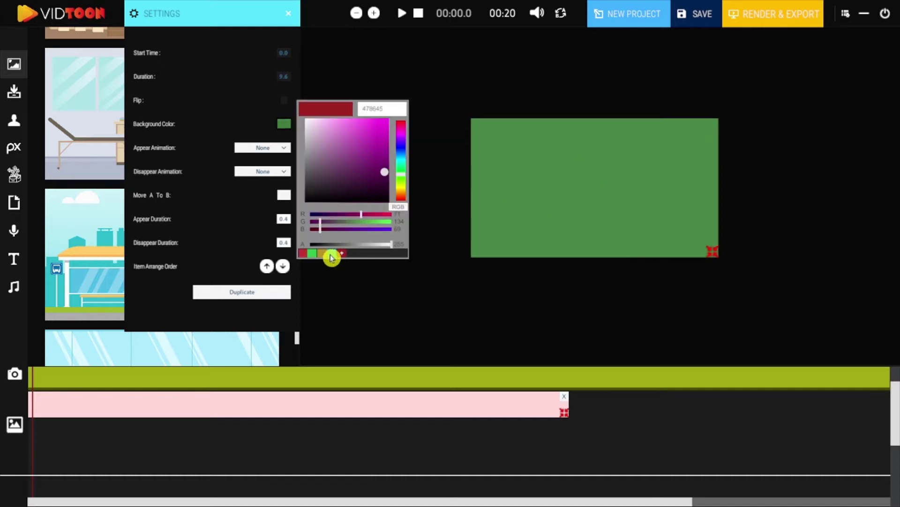
{"action": "left_click", "coordinate": [332, 253]}
Darken the cyan background color to almost black and save it as a custom swatch in the color palette.
{"action": "left_click", "coordinate": [284, 124]}
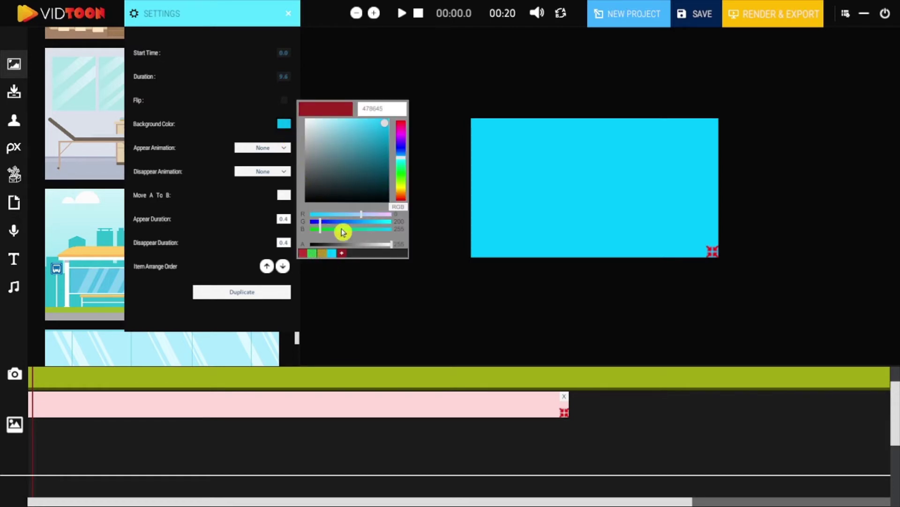
{"action": "left_click", "coordinate": [379, 141]}
{"action": "left_click_drag", "start_coordinate": [373, 170], "coordinate": [372, 205]}
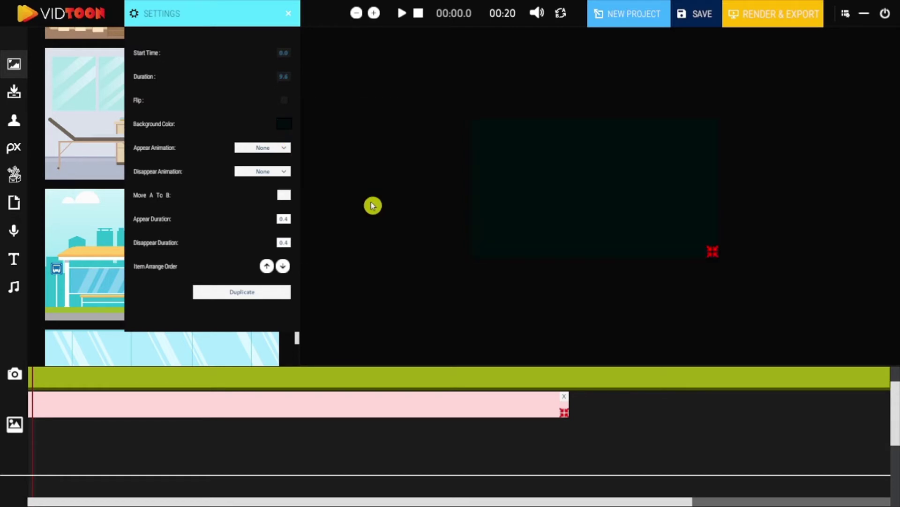
{"action": "left_click", "coordinate": [285, 126]}
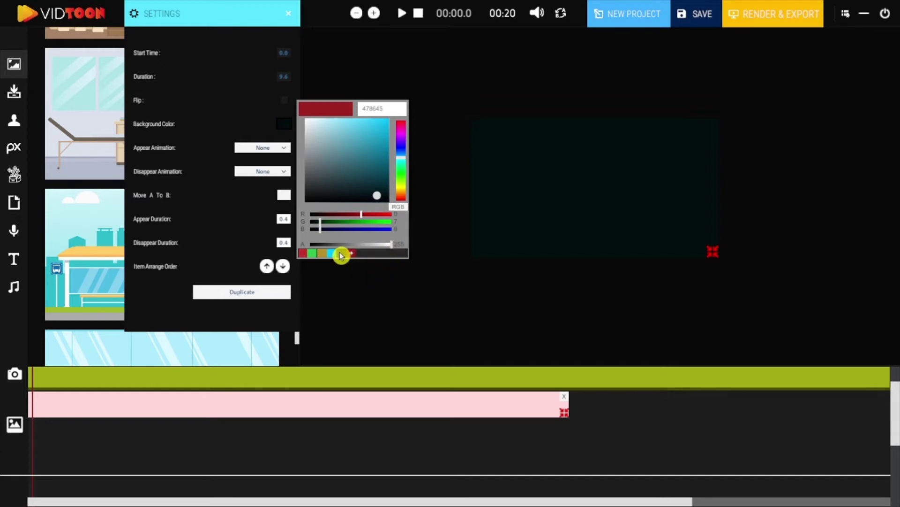
{"action": "left_click", "coordinate": [343, 255]}
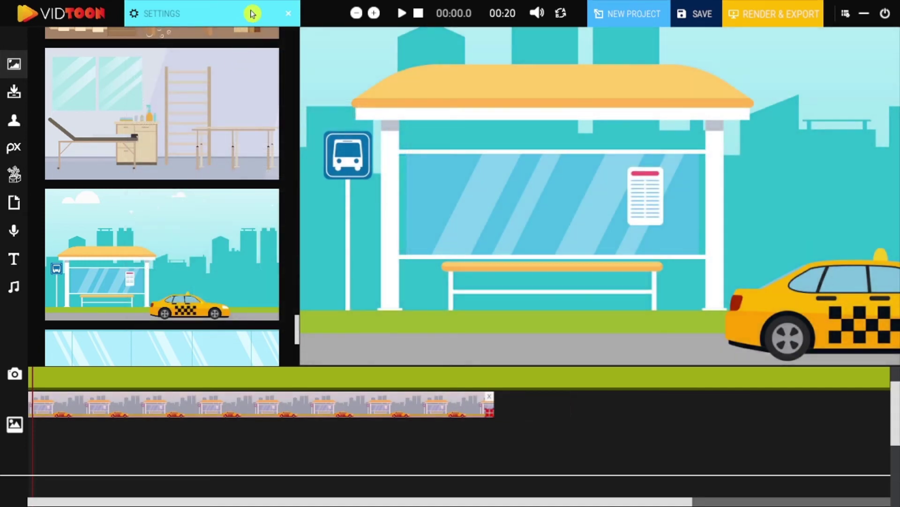
Set the bus stop background's appear animation to Left and its disappear animation to Right.
{"action": "left_click", "coordinate": [252, 13]}
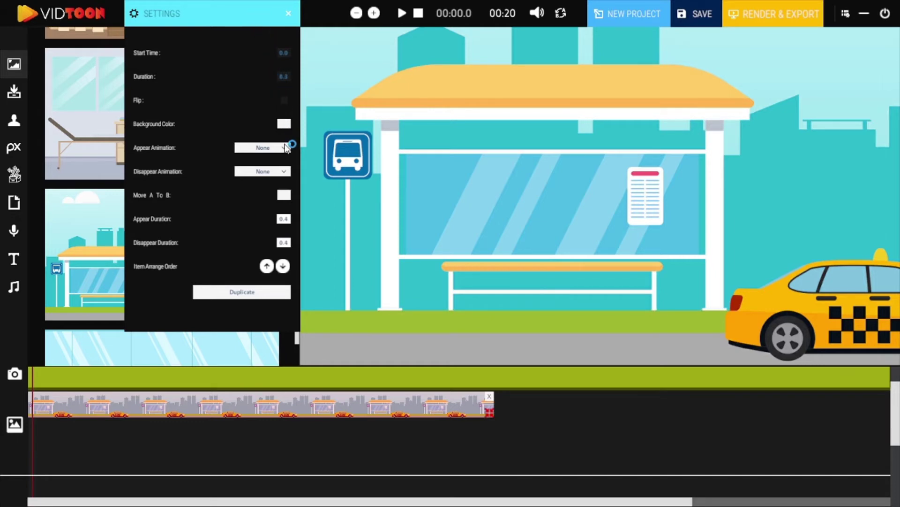
{"action": "left_click", "coordinate": [284, 149]}
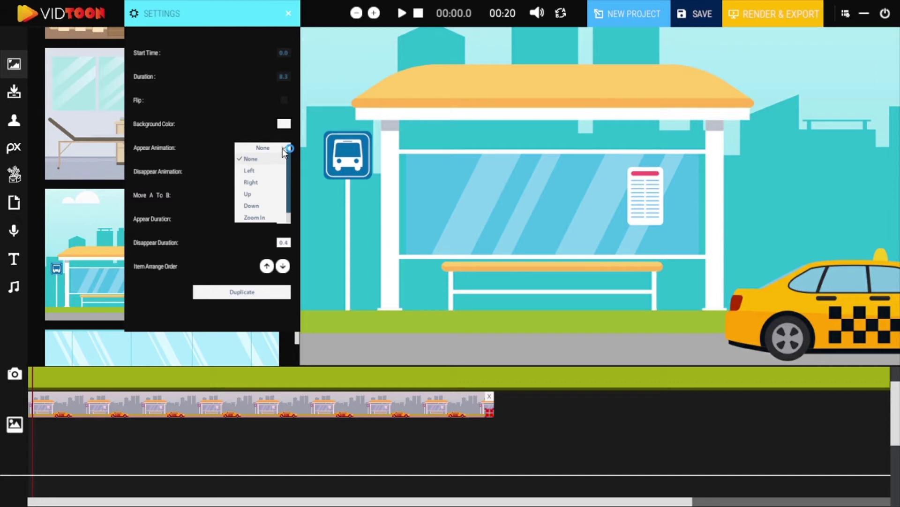
{"action": "left_click", "coordinate": [263, 174]}
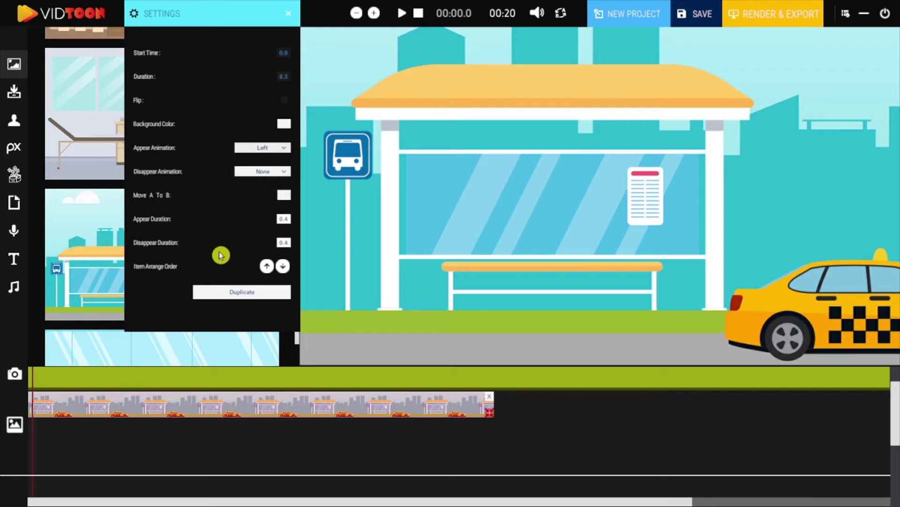
{"action": "left_click", "coordinate": [284, 172]}
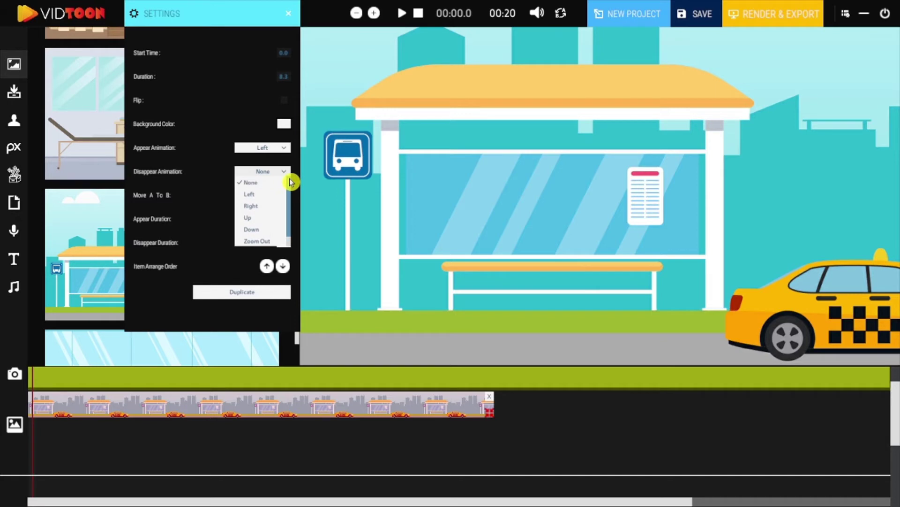
{"action": "scroll", "coordinate": [288, 192], "scroll_direction": "down", "scroll_amount": 1}
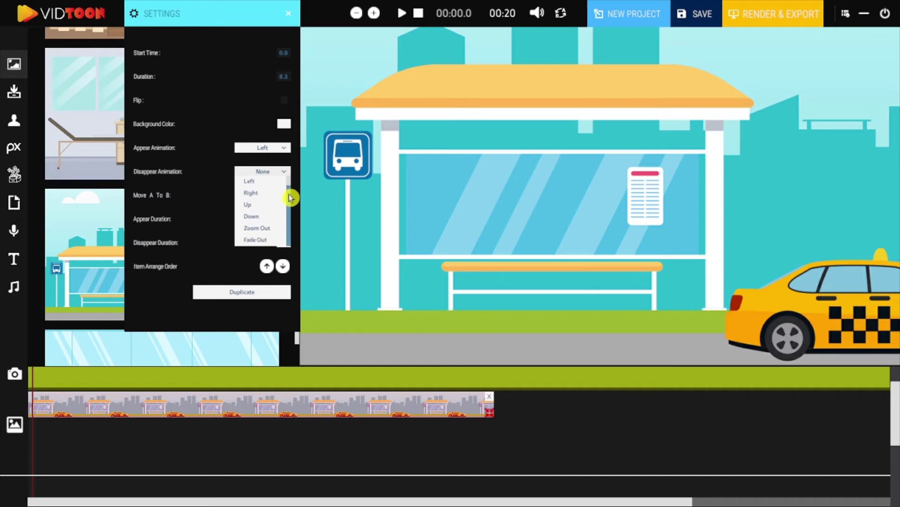
{"action": "left_click", "coordinate": [261, 197]}
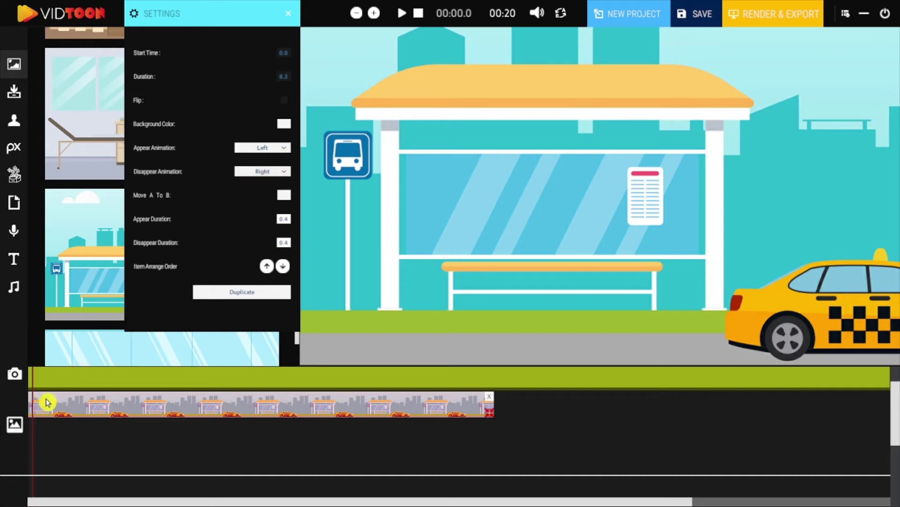
Shift the background clip slightly later on the timeline and preview how it appears.
{"action": "left_click", "coordinate": [111, 403]}
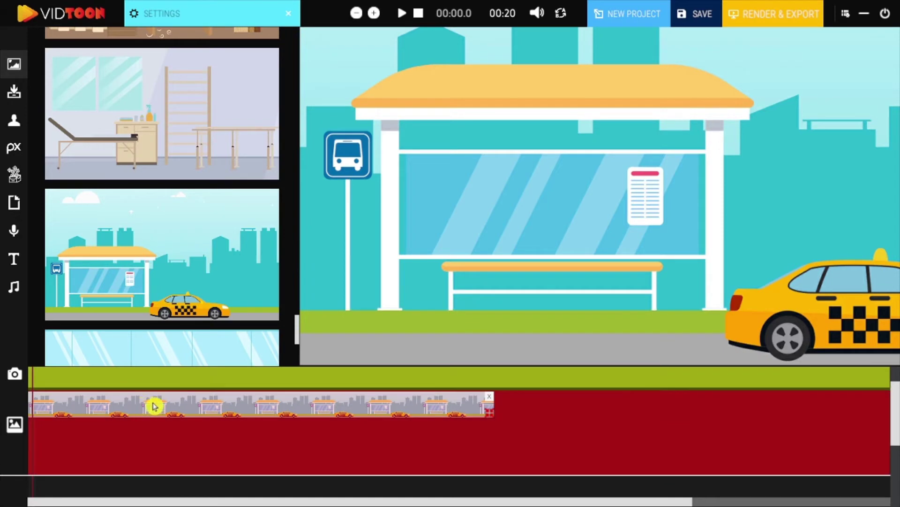
{"action": "left_click_drag", "start_coordinate": [251, 411], "coordinate": [279, 413]}
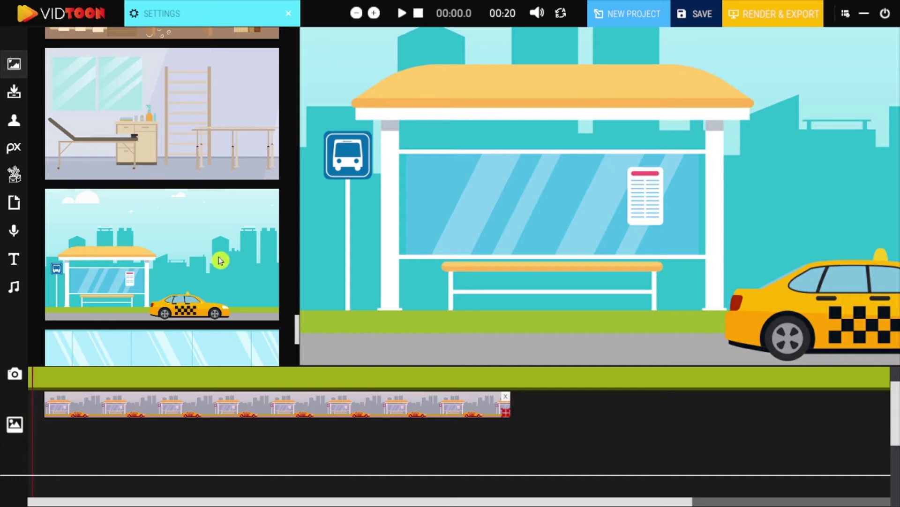
{"action": "left_click", "coordinate": [417, 14]}
{"action": "left_click", "coordinate": [402, 14]}
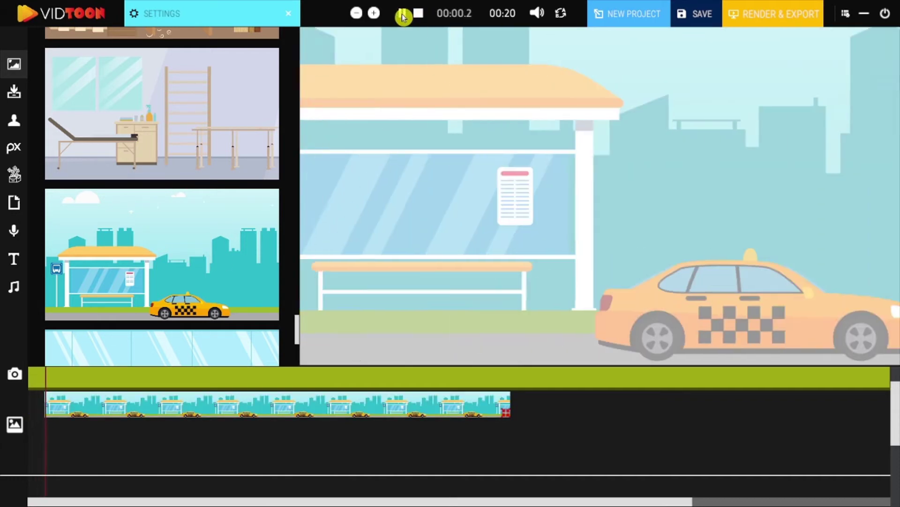
{"action": "left_click", "coordinate": [404, 17]}
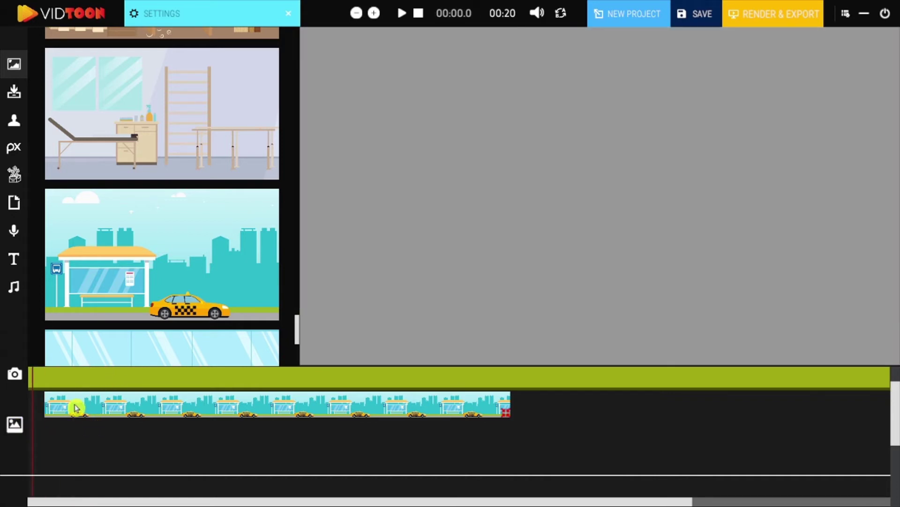
Move the background clip to start about 2.5 seconds into the timeline, preview it, and shorten it to 4.2 seconds.
{"action": "left_click", "coordinate": [79, 407]}
{"action": "left_click_drag", "start_coordinate": [193, 404], "coordinate": [350, 117]}
{"action": "left_click", "coordinate": [402, 14]}
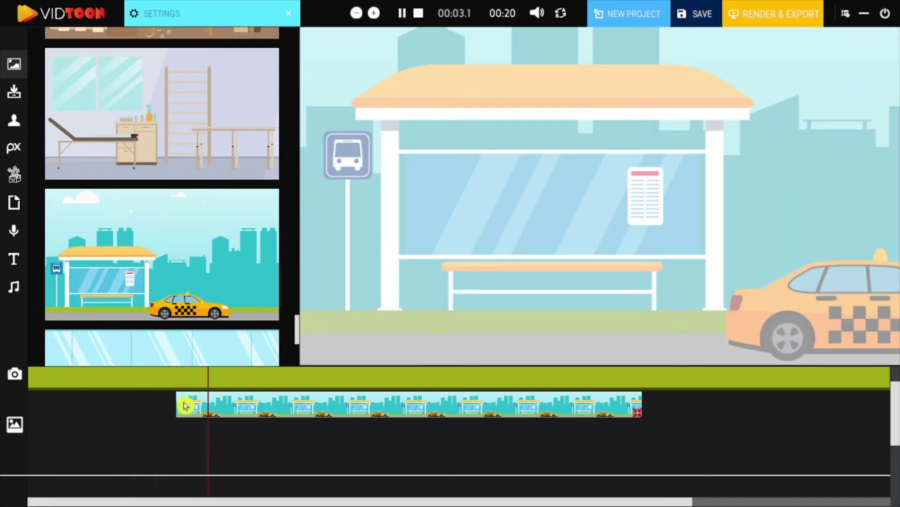
{"action": "left_click_drag", "start_coordinate": [640, 415], "coordinate": [401, 424]}
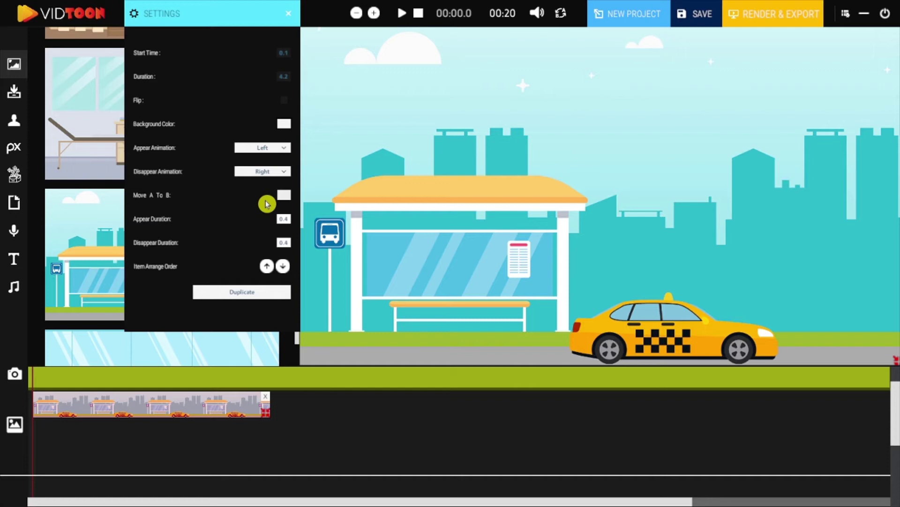
Enable Move A To B for the background and preview it with the destination flag at its default position.
{"action": "left_click", "coordinate": [283, 194]}
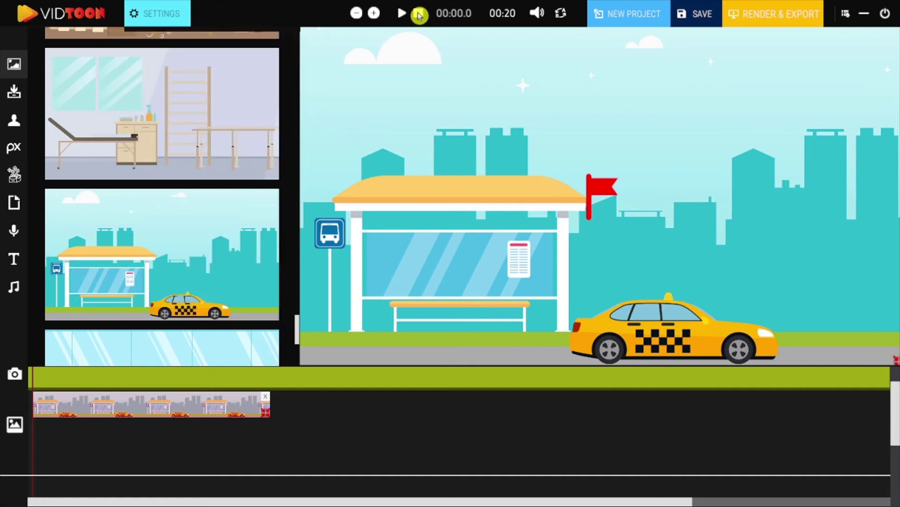
{"action": "left_click", "coordinate": [402, 13]}
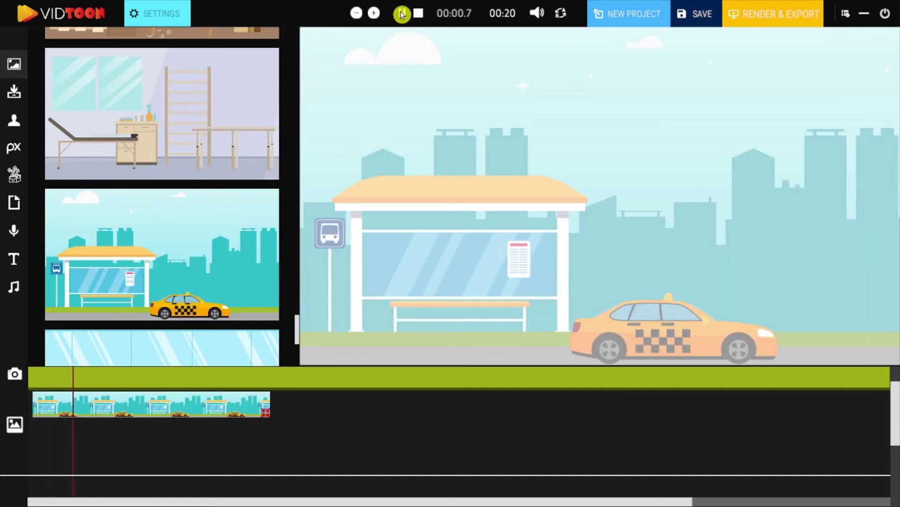
{"action": "left_click", "coordinate": [419, 14]}
Move the background's destination flag to the canvas's right edge and preview the rightward motion.
{"action": "left_click", "coordinate": [190, 410]}
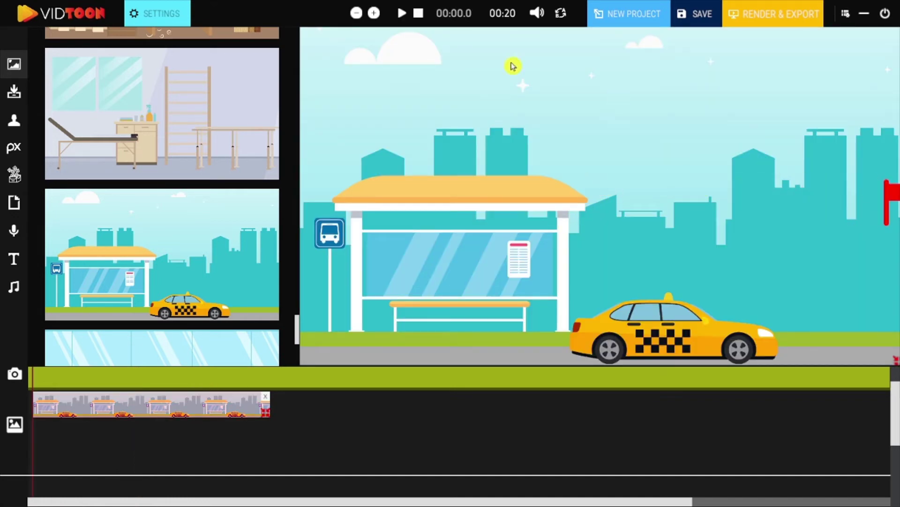
{"action": "left_click", "coordinate": [422, 14]}
{"action": "left_click", "coordinate": [401, 13]}
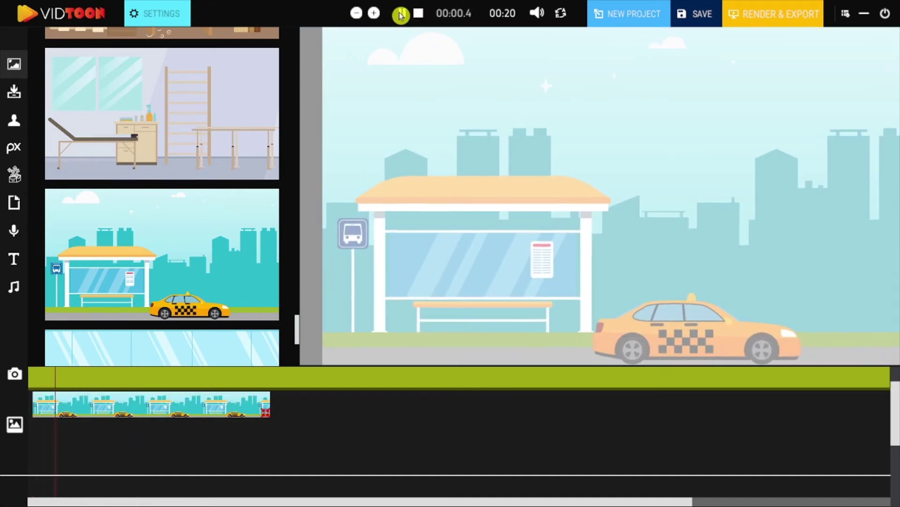
{"action": "left_click", "coordinate": [420, 13]}
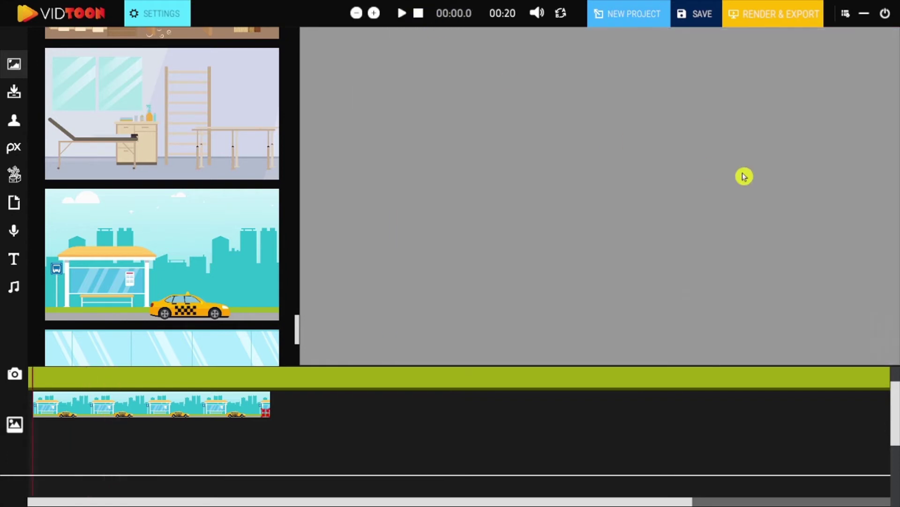
Move the background's destination flag across to the canvas's left edge and preview the leftward motion.
{"action": "left_click", "coordinate": [201, 418]}
{"action": "left_click_drag", "start_coordinate": [886, 201], "coordinate": [300, 193]}
{"action": "left_click", "coordinate": [418, 15]}
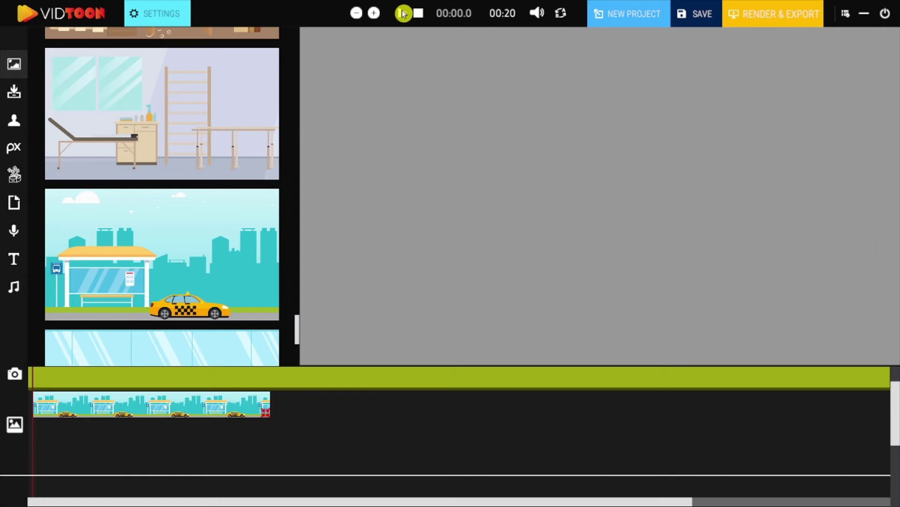
{"action": "left_click", "coordinate": [402, 13]}
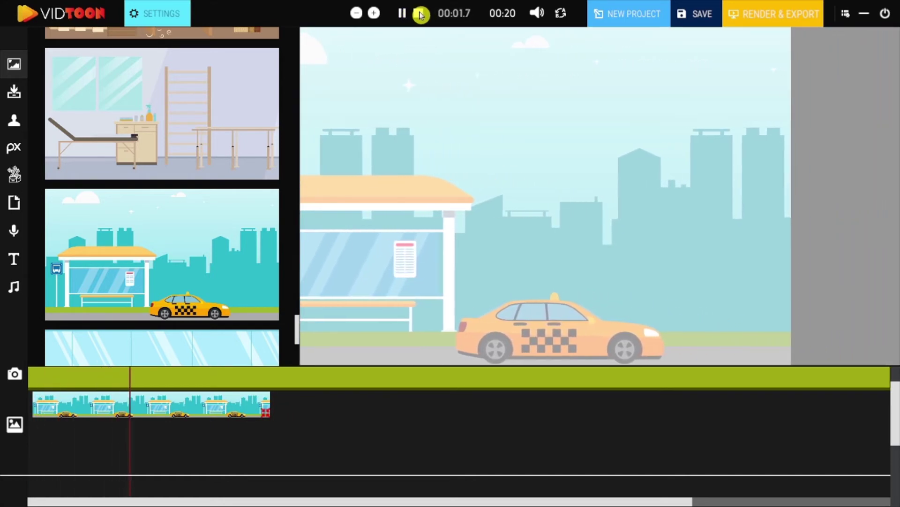
{"action": "left_click", "coordinate": [417, 14]}
Move the background's destination flag to the middle of the canvas's top edge and preview the upward motion.
{"action": "left_click_drag", "start_coordinate": [314, 187], "coordinate": [589, 17]}
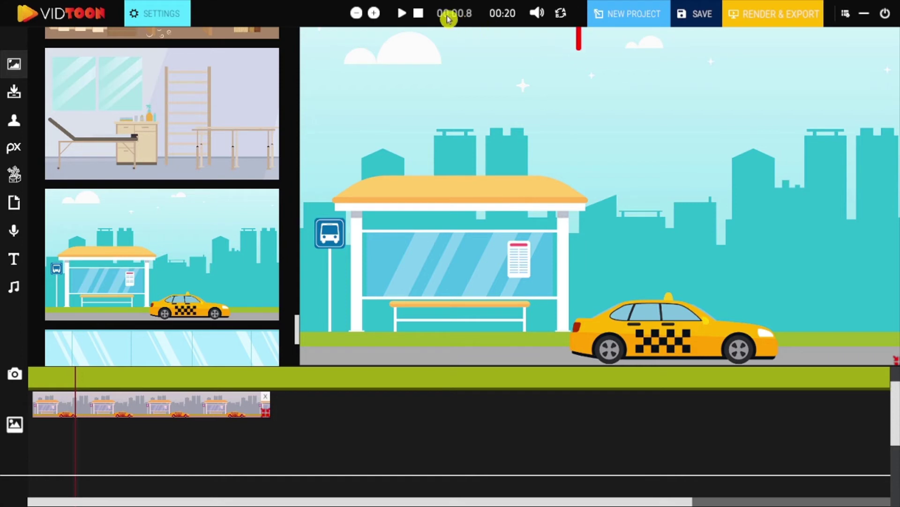
{"action": "left_click", "coordinate": [418, 14]}
{"action": "left_click", "coordinate": [402, 14]}
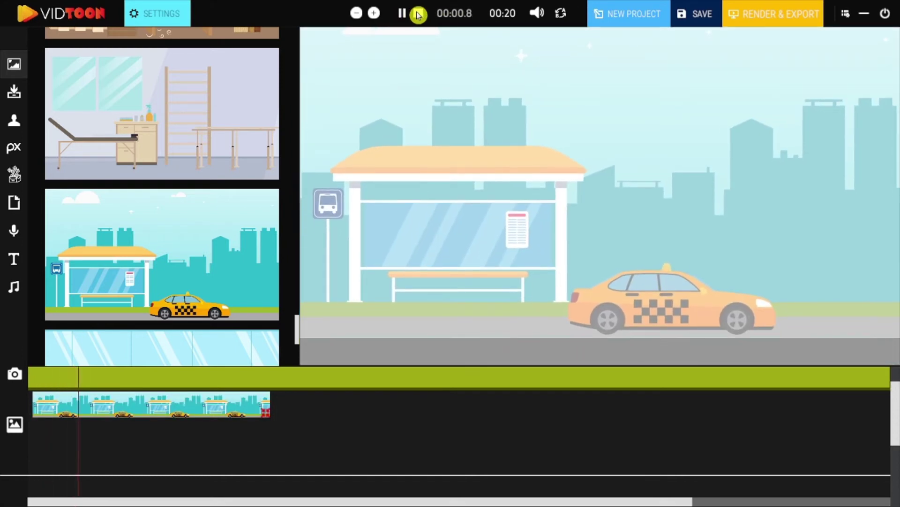
{"action": "left_click", "coordinate": [418, 14]}
Scale the background down to about one third of the canvas width.
{"action": "mouse_move", "coordinate": [663, 178]}
{"action": "left_mouse_down"}
{"action": "mouse_move", "coordinate": [890, 45]}
{"action": "mouse_move", "coordinate": [896, 323]}
{"action": "mouse_move", "coordinate": [571, 341]}
{"action": "mouse_move", "coordinate": [565, 225]}
{"action": "mouse_move", "coordinate": [381, 175]}
{"action": "mouse_move", "coordinate": [306, 30]}
{"action": "mouse_move", "coordinate": [316, 291]}
{"action": "mouse_move", "coordinate": [308, 359]}
{"action": "left_mouse_up"}
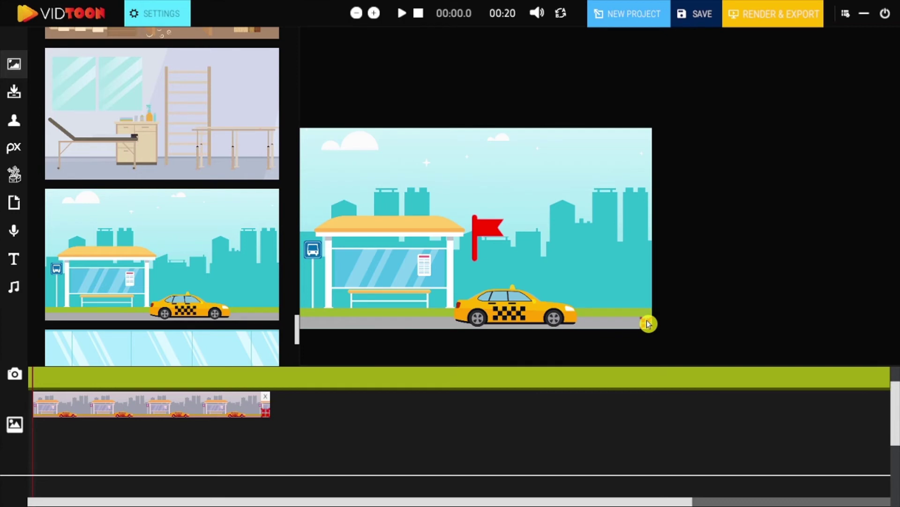
{"action": "left_click_drag", "start_coordinate": [646, 323], "coordinate": [494, 247]}
Place the small background's destination flag near the canvas centre and preview the motion.
{"action": "left_click_drag", "start_coordinate": [407, 211], "coordinate": [596, 214]}
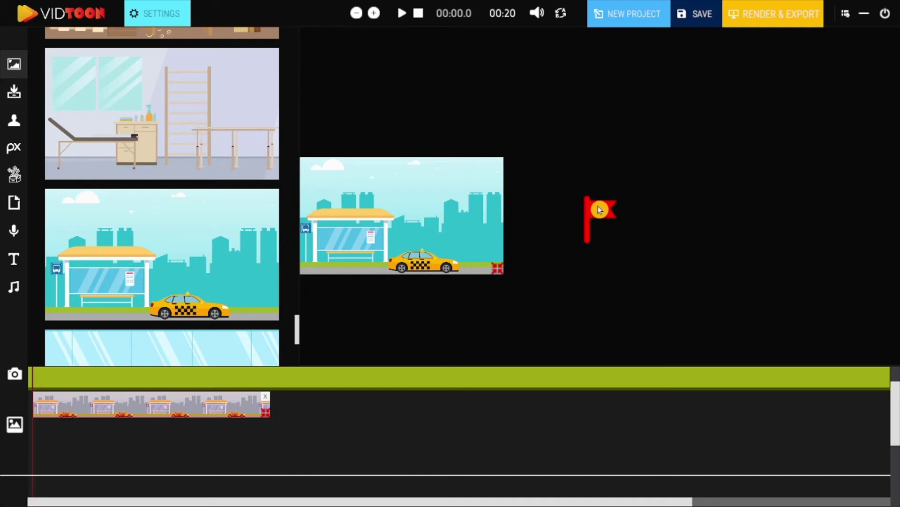
{"action": "left_click_drag", "start_coordinate": [598, 202], "coordinate": [605, 202]}
{"action": "left_click", "coordinate": [405, 14]}
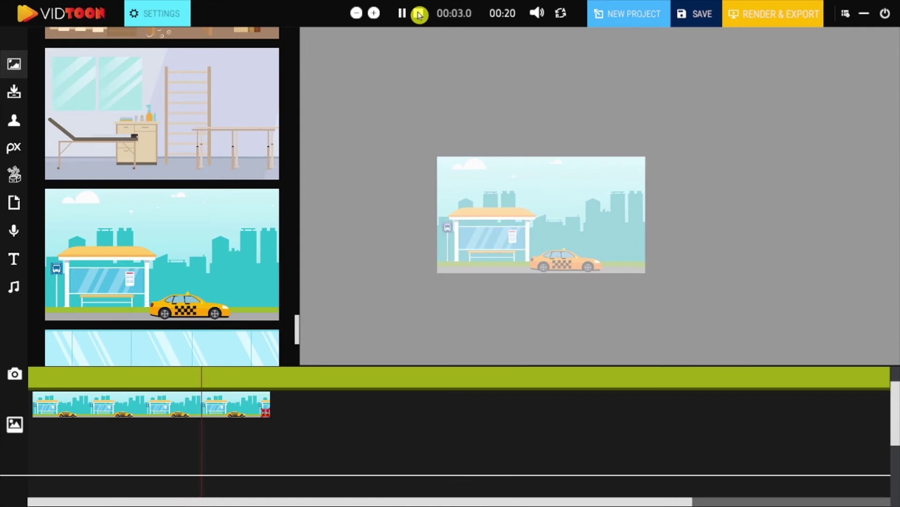
{"action": "left_click", "coordinate": [419, 14]}
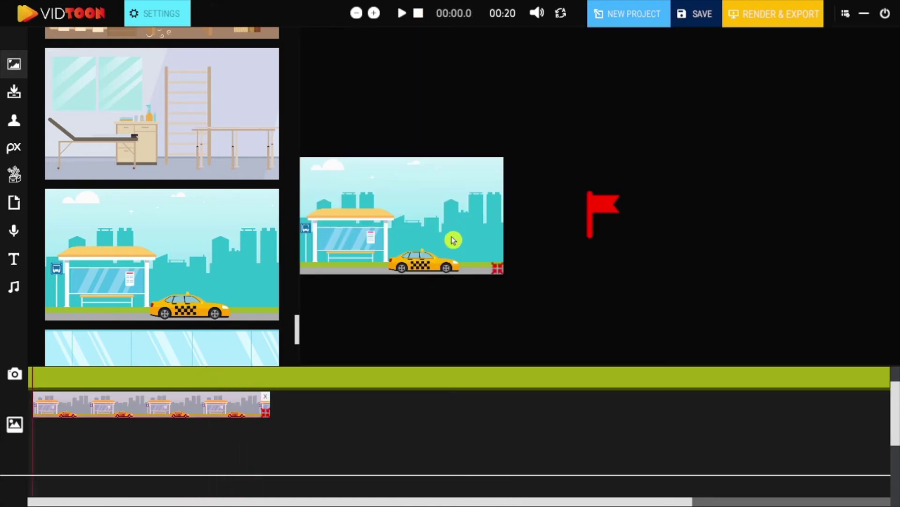
Move the small background's destination flag to the canvas's far right edge and preview the motion.
{"action": "left_click_drag", "start_coordinate": [592, 205], "coordinate": [896, 215]}
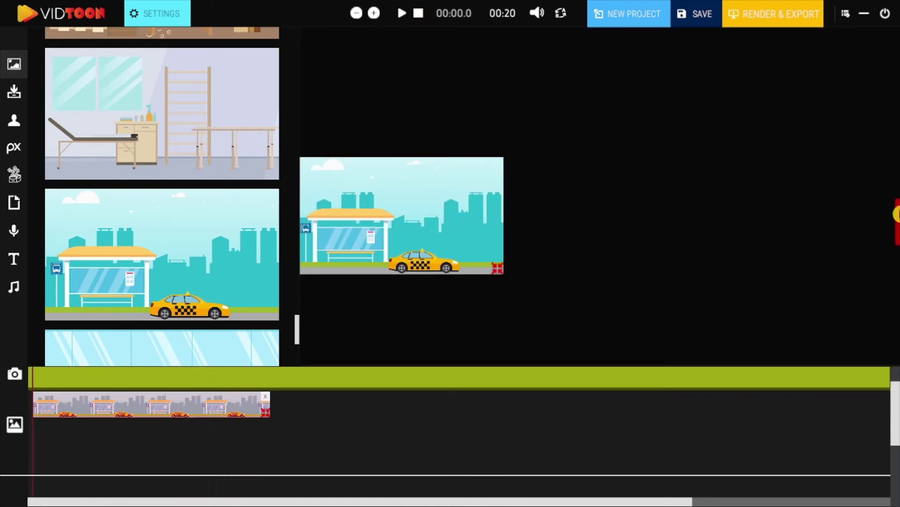
{"action": "left_click", "coordinate": [402, 14]}
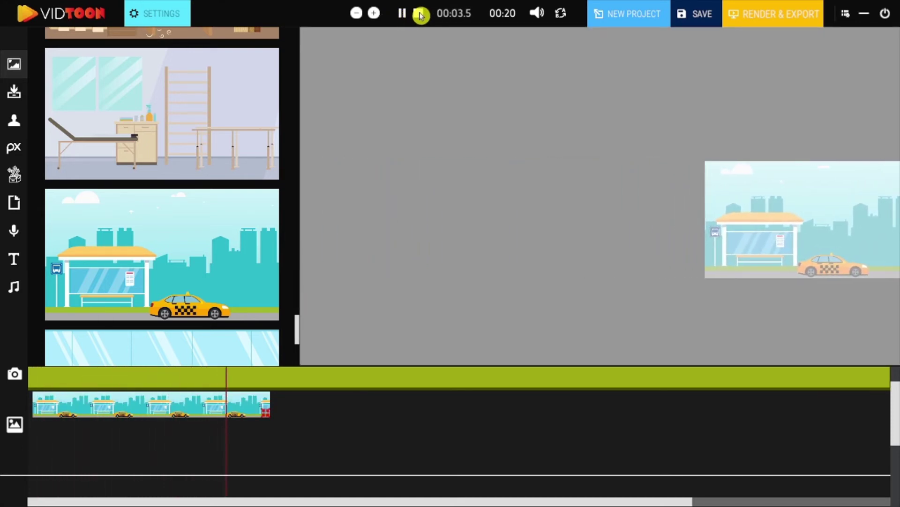
{"action": "left_click", "coordinate": [421, 15]}
Move the enlarged background down so the road reaches the canvas's bottom edge.
{"action": "left_click", "coordinate": [197, 409]}
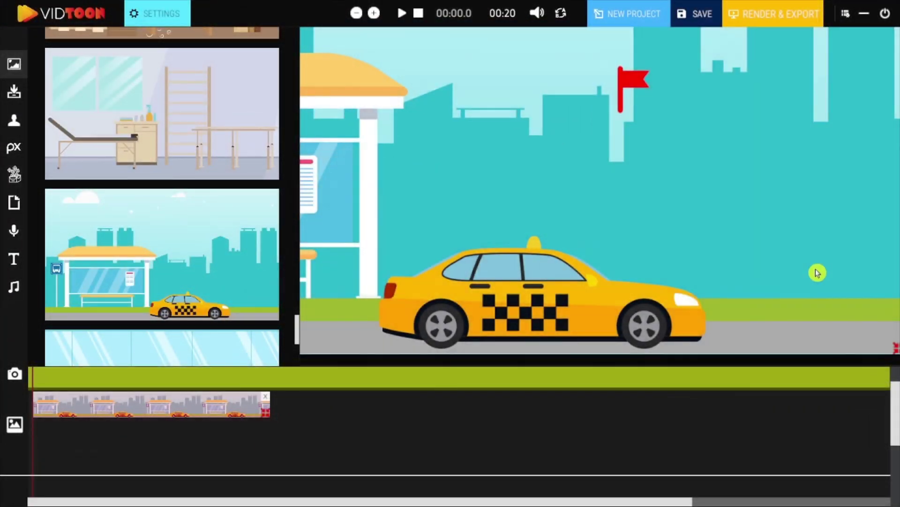
{"action": "left_click_drag", "start_coordinate": [818, 273], "coordinate": [815, 290]}
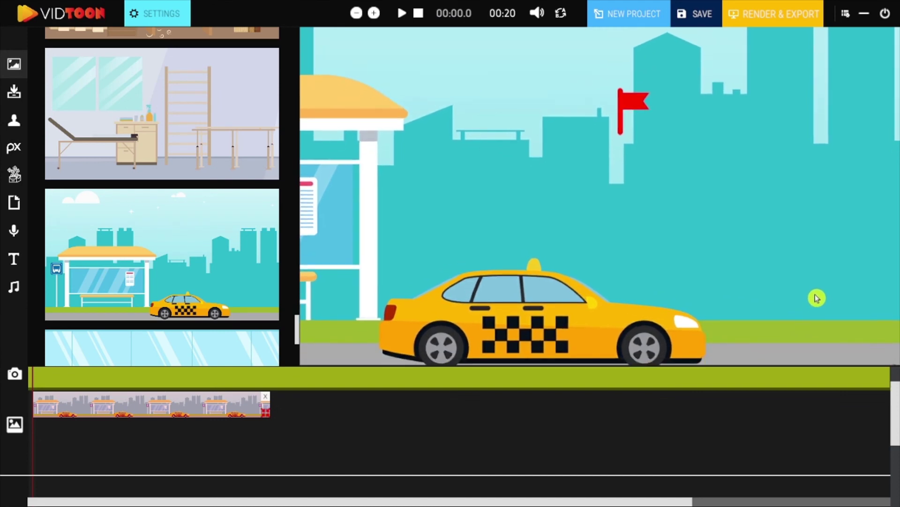
{"action": "left_click", "coordinate": [418, 14]}
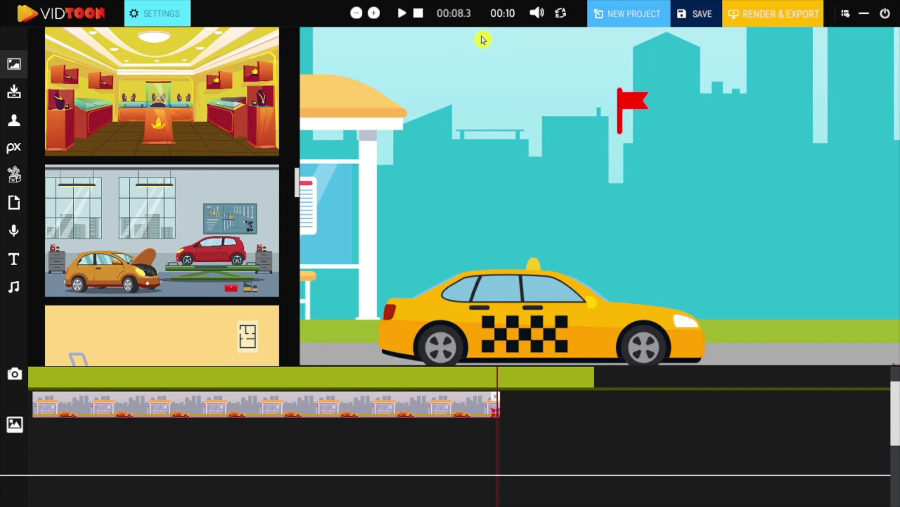
Extend the project length to 22 seconds and look over the added time on the timeline ruler.
{"action": "left_click_drag", "start_coordinate": [375, 13], "coordinate": [376, 13]}
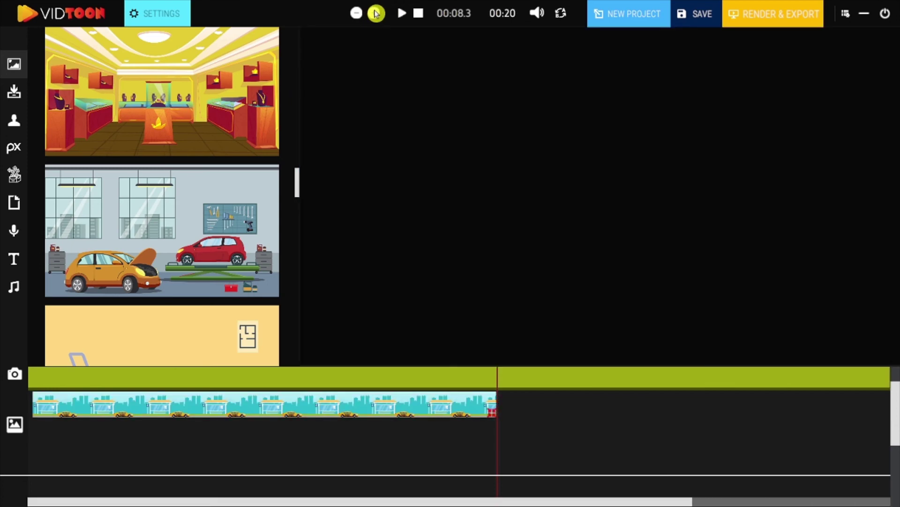
{"action": "scroll", "coordinate": [530, 416], "scroll_direction": "right", "scroll_amount": 3}
{"action": "left_click_drag", "start_coordinate": [896, 428], "coordinate": [897, 385]}
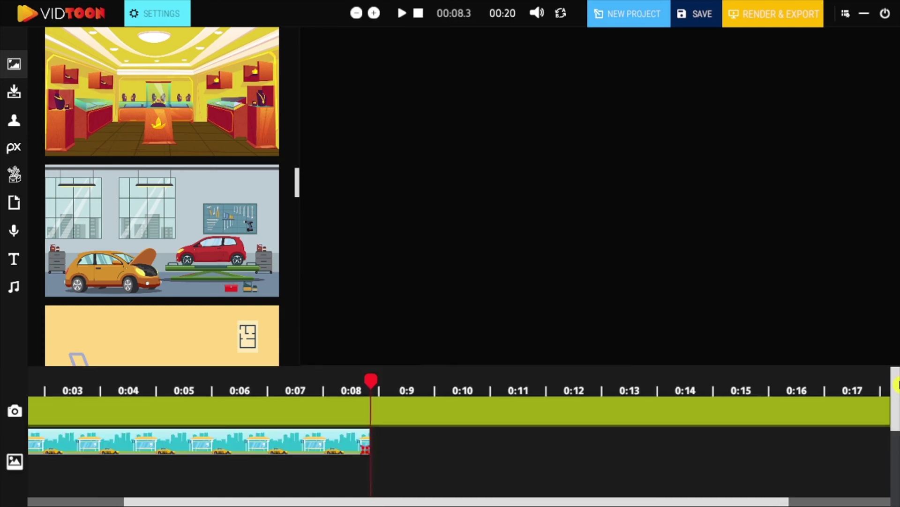
{"action": "scroll", "coordinate": [520, 441], "scroll_direction": "right", "scroll_amount": 3}
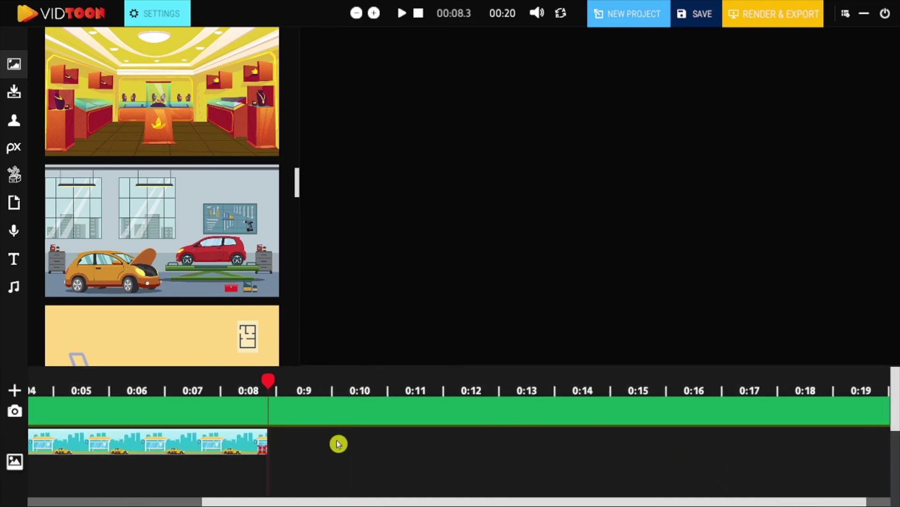
{"action": "left_click", "coordinate": [377, 14]}
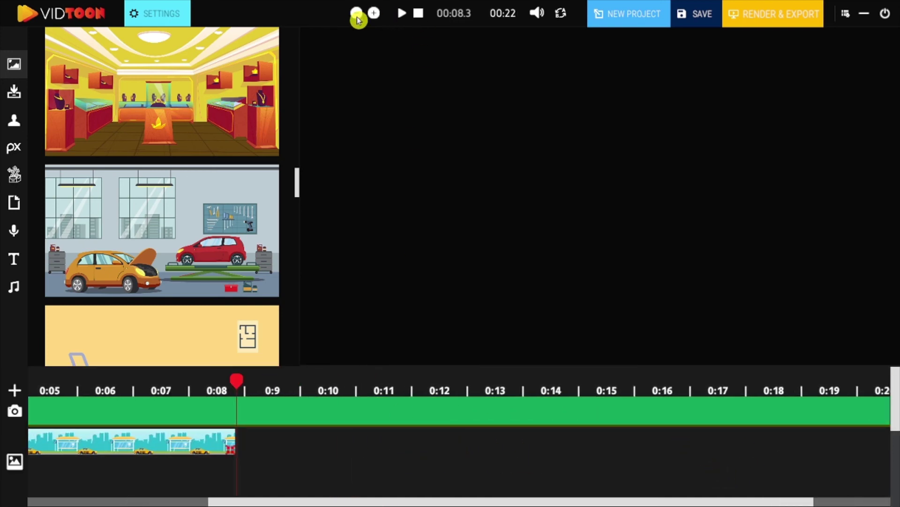
Shorten the project length to 14 seconds.
{"action": "left_click", "coordinate": [358, 14]}
{"action": "left_click", "coordinate": [358, 14]}
{"action": "left_click", "coordinate": [357, 13]}
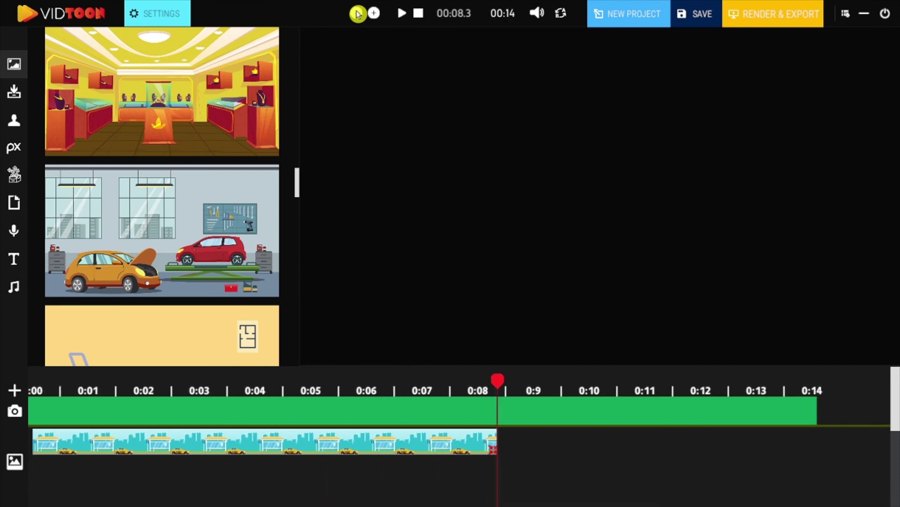
Shorten the project length to 10 seconds.
{"action": "left_click", "coordinate": [358, 14]}
{"action": "left_click", "coordinate": [358, 14]}
{"action": "left_click", "coordinate": [358, 13]}
{"action": "left_click", "coordinate": [358, 14]}
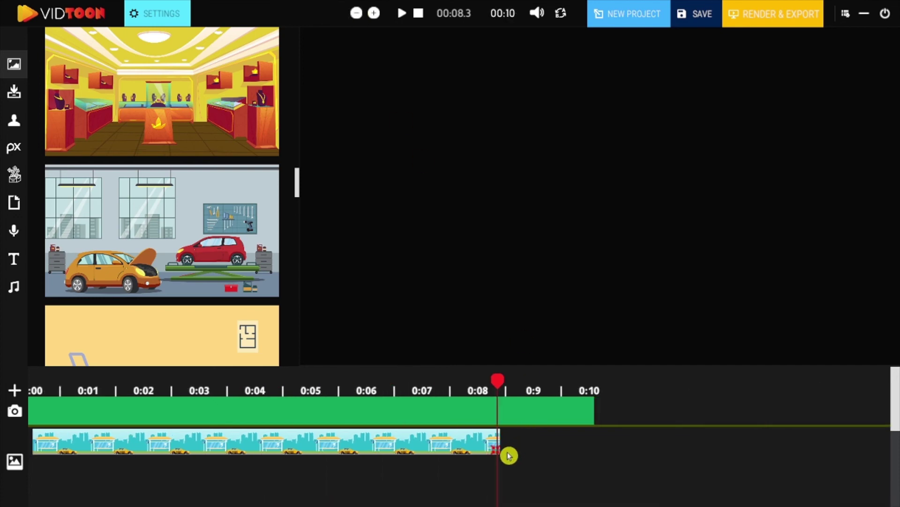
Trim the city street clip to end at about 4.4 seconds and place the car workshop background directly after it on the timeline.
{"action": "left_click_drag", "start_coordinate": [484, 451], "coordinate": [274, 441]}
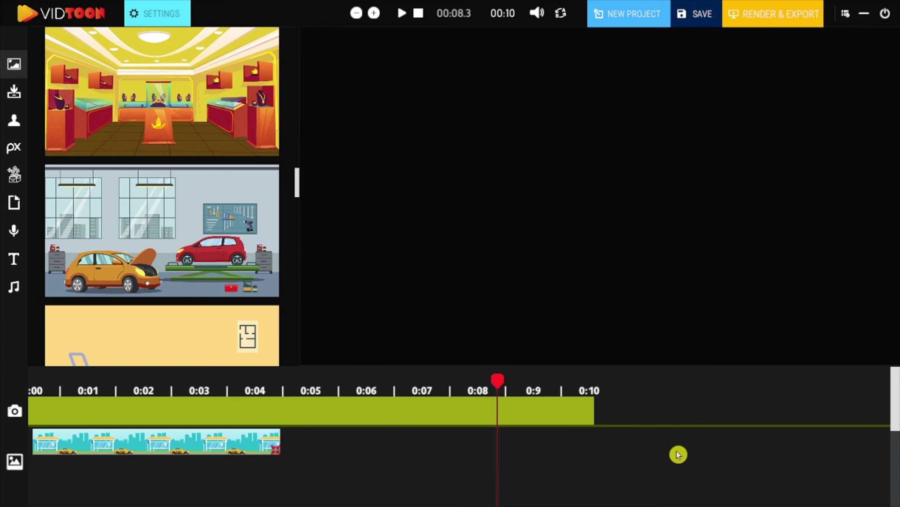
{"action": "left_click_drag", "start_coordinate": [496, 379], "coordinate": [556, 381]}
{"action": "left_click_drag", "start_coordinate": [373, 390], "coordinate": [277, 396]}
{"action": "left_click_drag", "start_coordinate": [250, 294], "coordinate": [312, 452]}
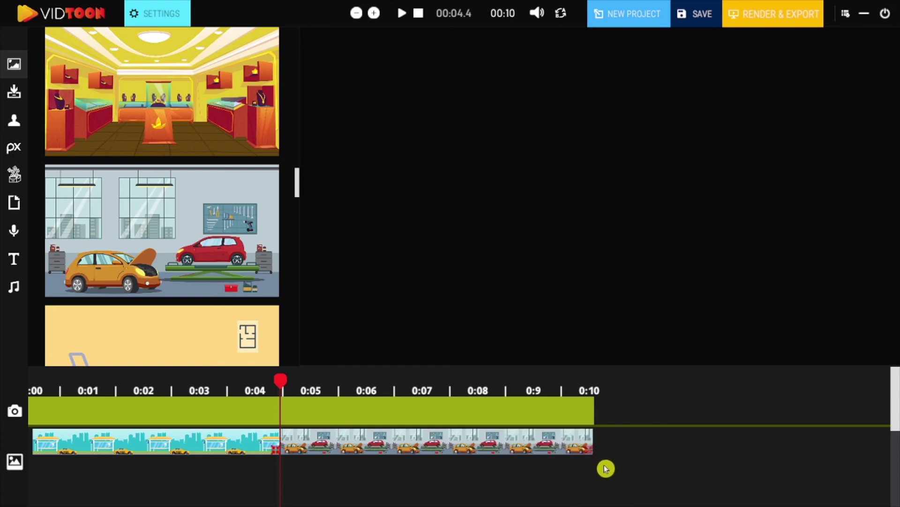
{"action": "left_click_drag", "start_coordinate": [579, 446], "coordinate": [377, 78]}
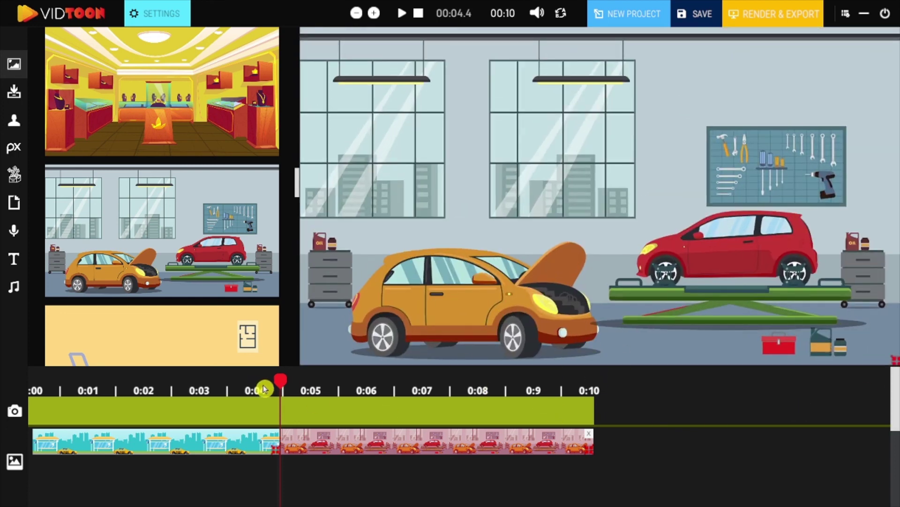
Play the project from the beginning through the change from the street to the car workshop background, and stop playback.
{"action": "left_click_drag", "start_coordinate": [260, 389], "coordinate": [6, 388]}
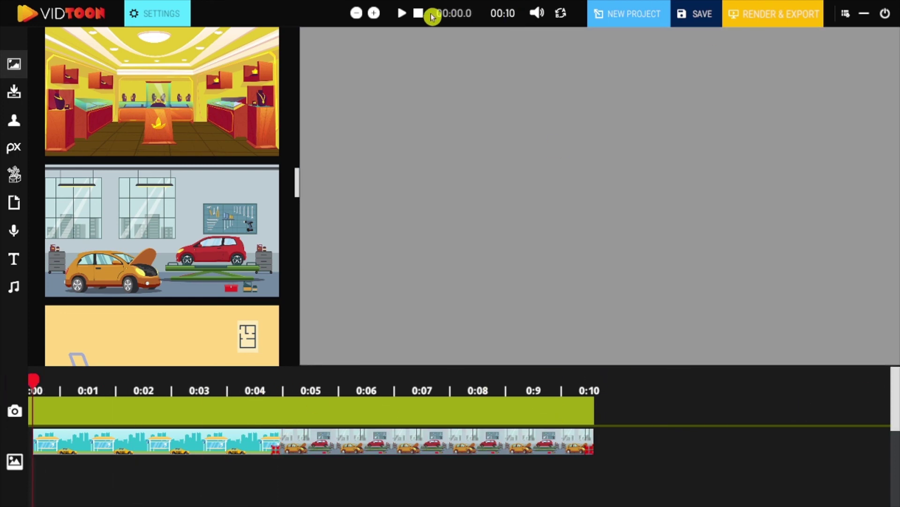
{"action": "left_click", "coordinate": [402, 15]}
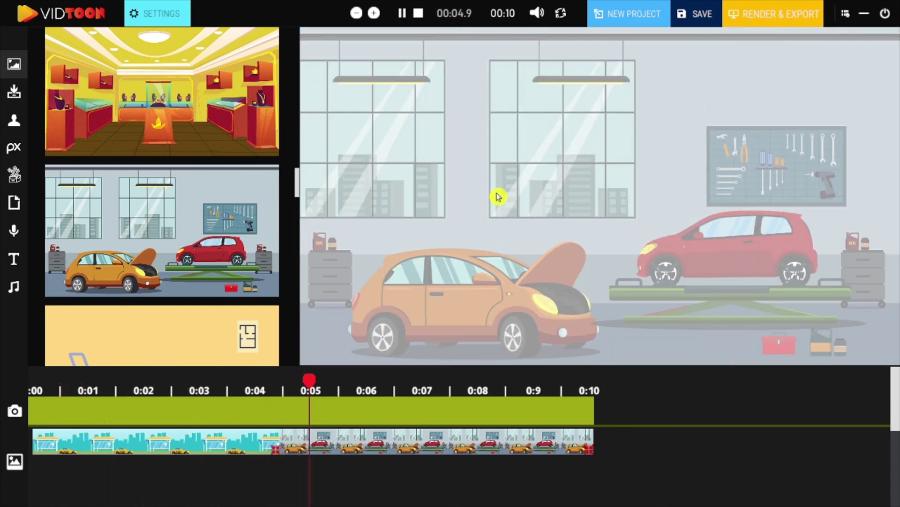
{"action": "left_click", "coordinate": [399, 18]}
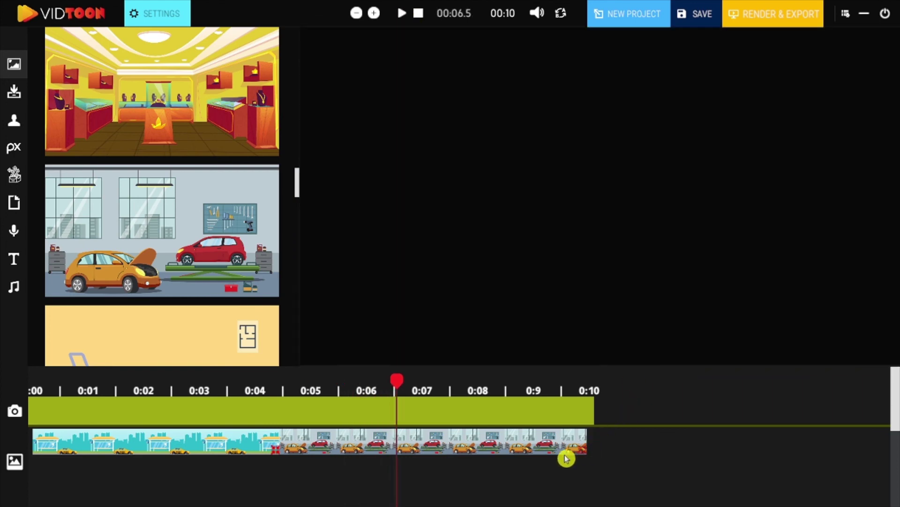
Set the car workshop background's disappear animation to Right.
{"action": "left_click", "coordinate": [570, 455]}
{"action": "left_click", "coordinate": [173, 18]}
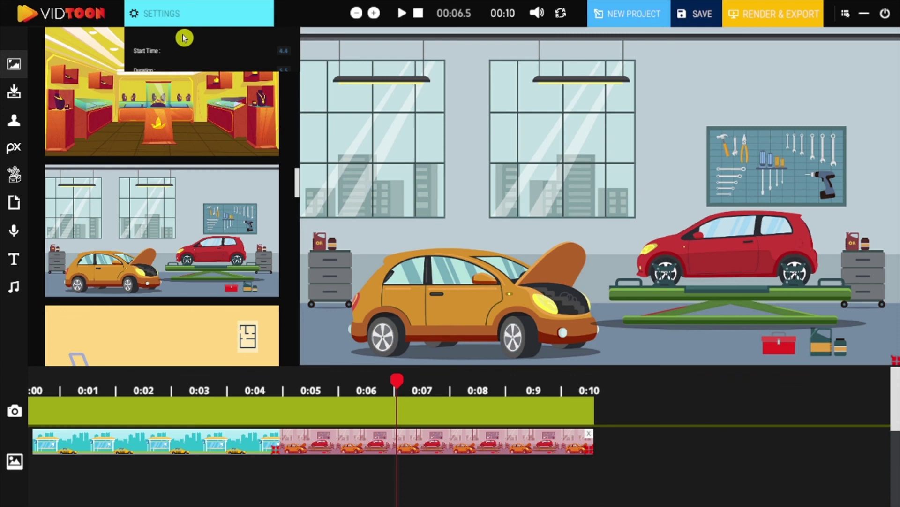
{"action": "left_click", "coordinate": [280, 173]}
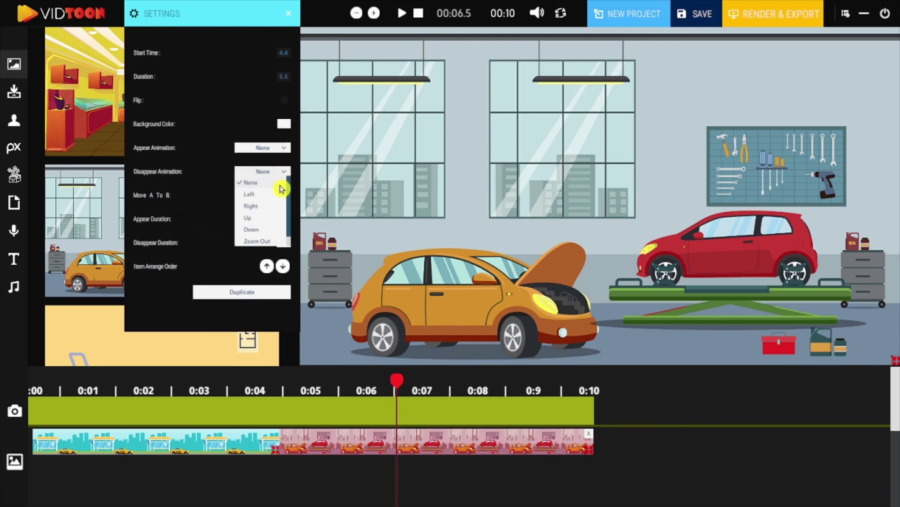
{"action": "left_click", "coordinate": [264, 206]}
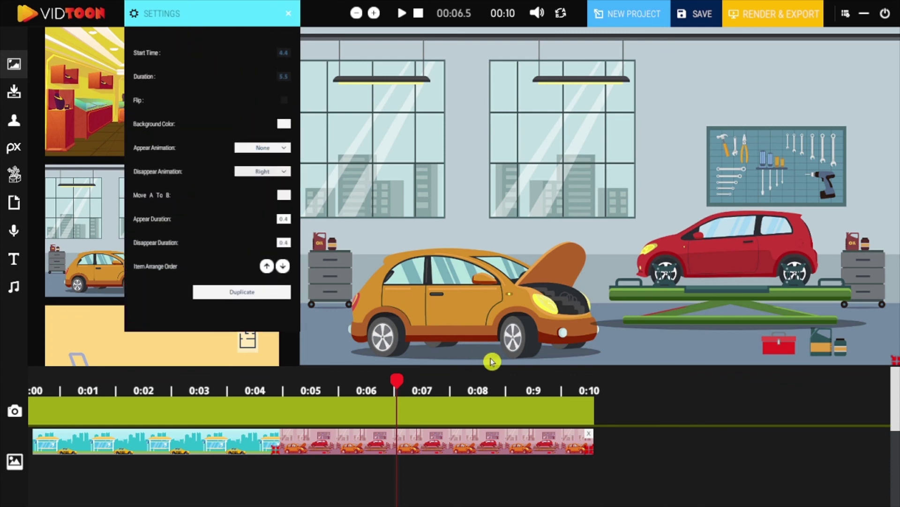
Close the background's settings and replay the project from the start to check the workshop's disappear animation.
{"action": "left_click_drag", "start_coordinate": [318, 383], "coordinate": [6, 378]}
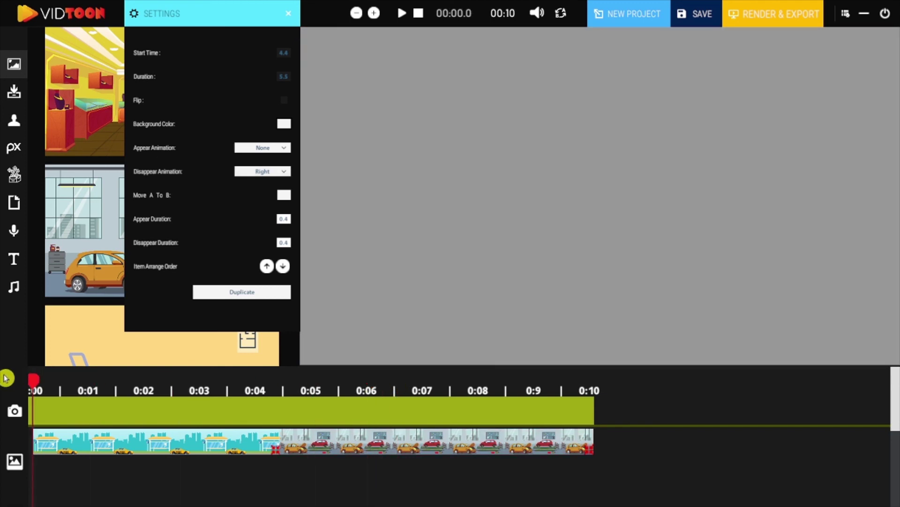
{"action": "left_click", "coordinate": [288, 17]}
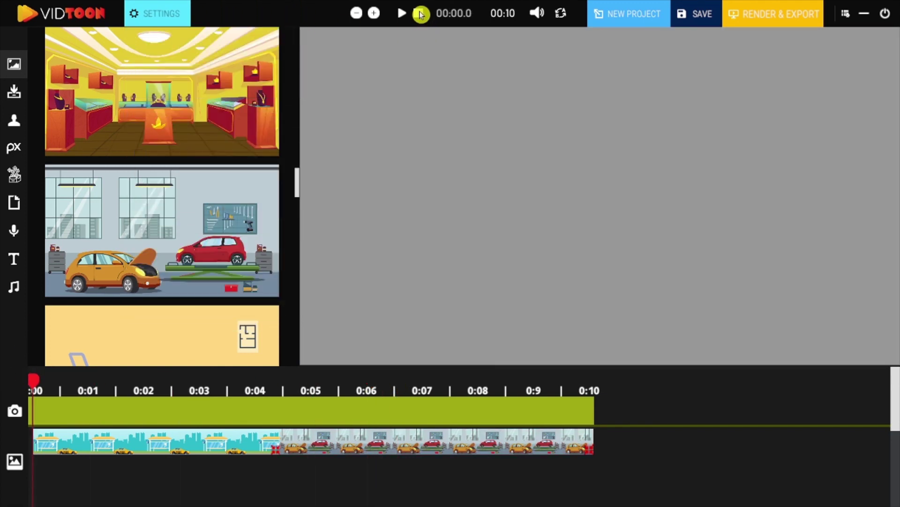
{"action": "left_click", "coordinate": [402, 14]}
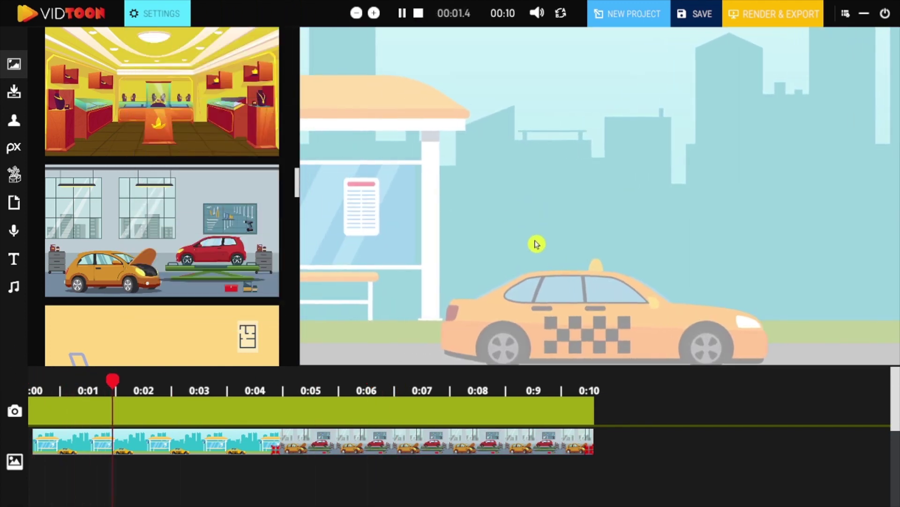